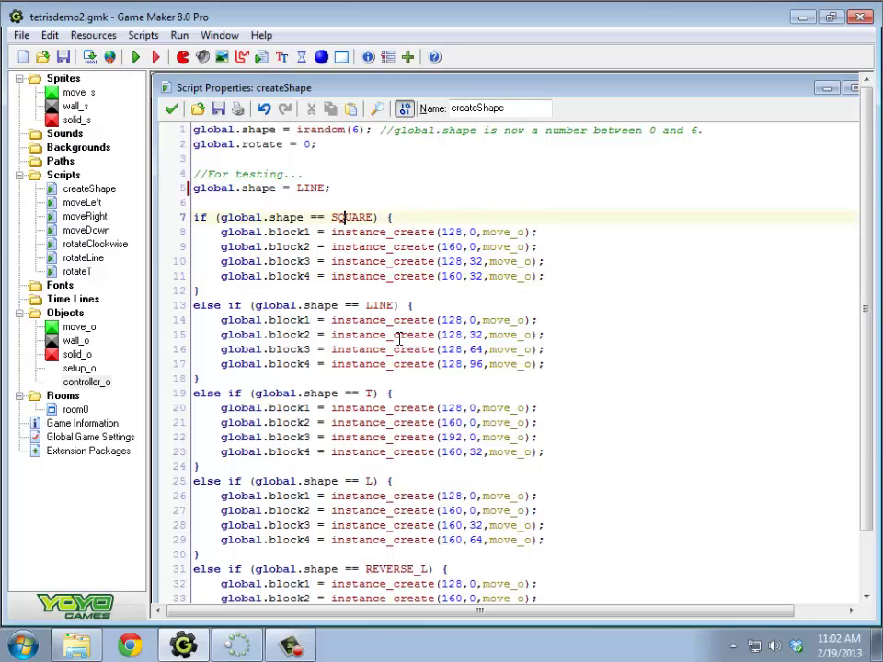
Step: Open moveDown from the resource tree and insert an empty line after line 16's closing brace
{"action": "scroll", "coordinate": [399, 336], "scroll_direction": "down", "scroll_amount": 5}
{"action": "scroll", "coordinate": [399, 336], "scroll_direction": "up", "scroll_amount": 5}
{"action": "double_click", "coordinate": [86, 230]}
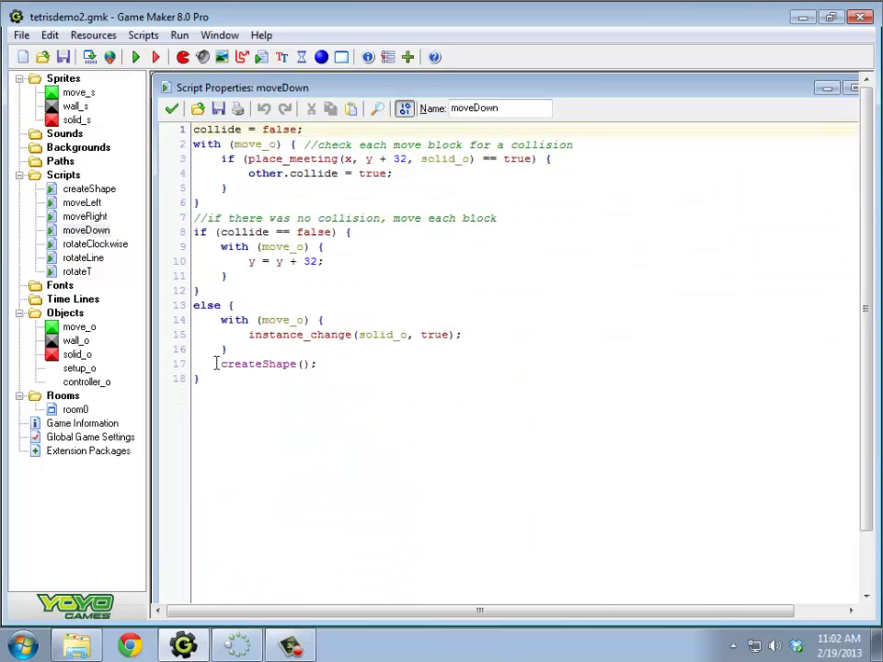
{"action": "left_click_drag", "start_coordinate": [242, 334], "coordinate": [499, 334]}
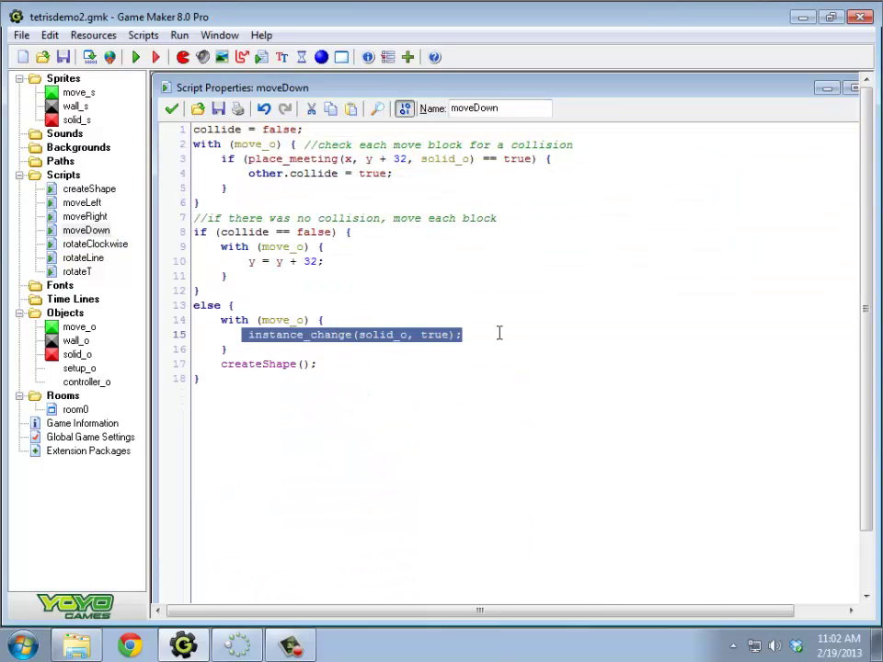
{"action": "left_click", "coordinate": [499, 333]}
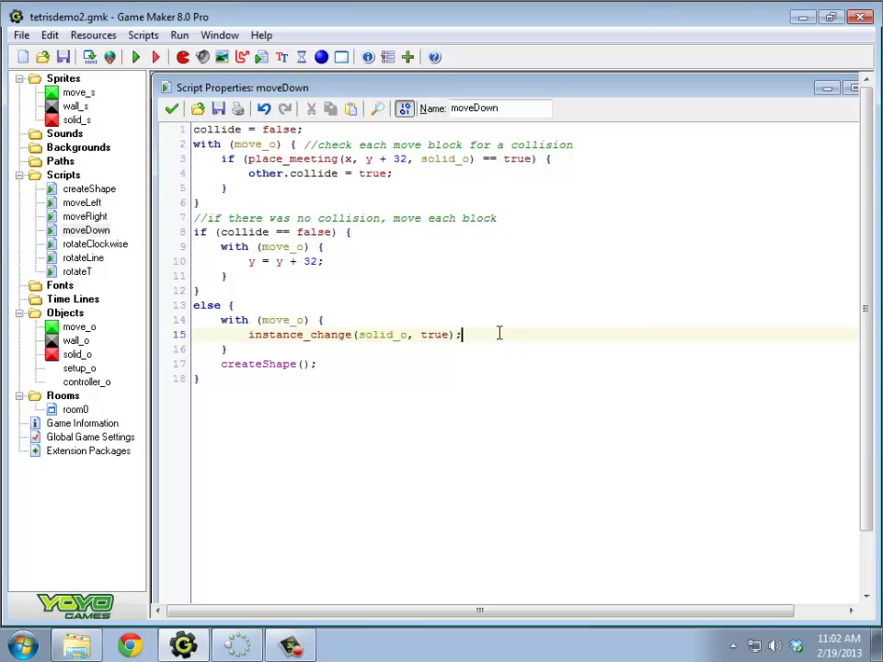
{"action": "left_click", "coordinate": [252, 349]}
{"action": "key", "text": "Return"}
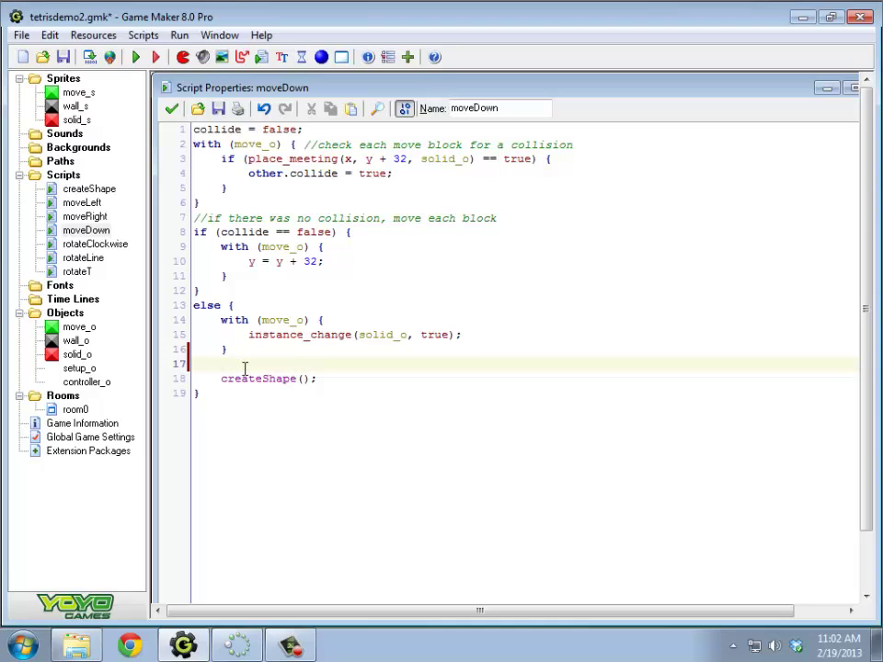
Step: Create a new script in the Scripts folder and name it completeLine
{"action": "right_click", "coordinate": [61, 174]}
{"action": "left_click", "coordinate": [98, 189]}
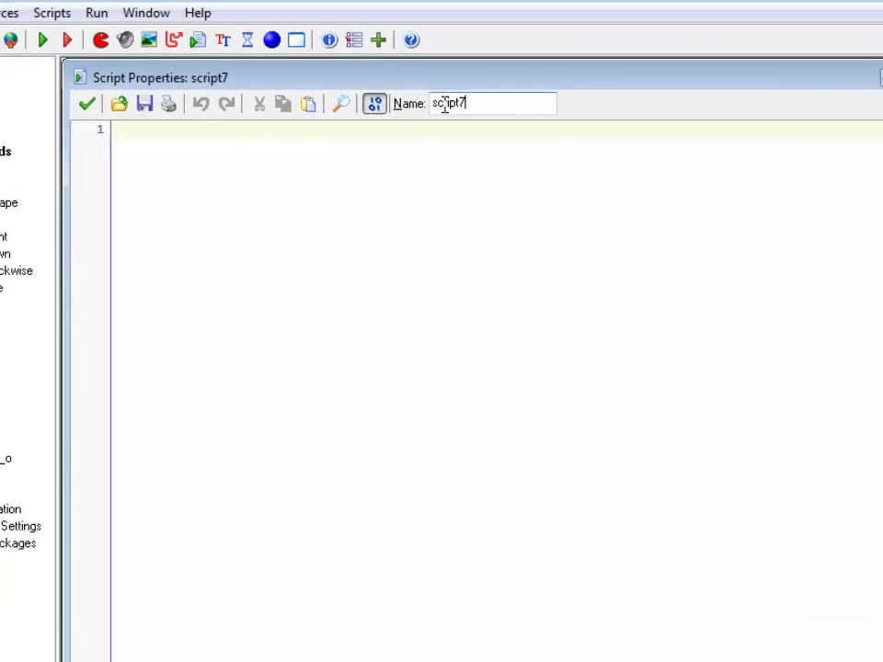
{"action": "double_click", "coordinate": [460, 108]}
{"action": "type", "text": "comple"}
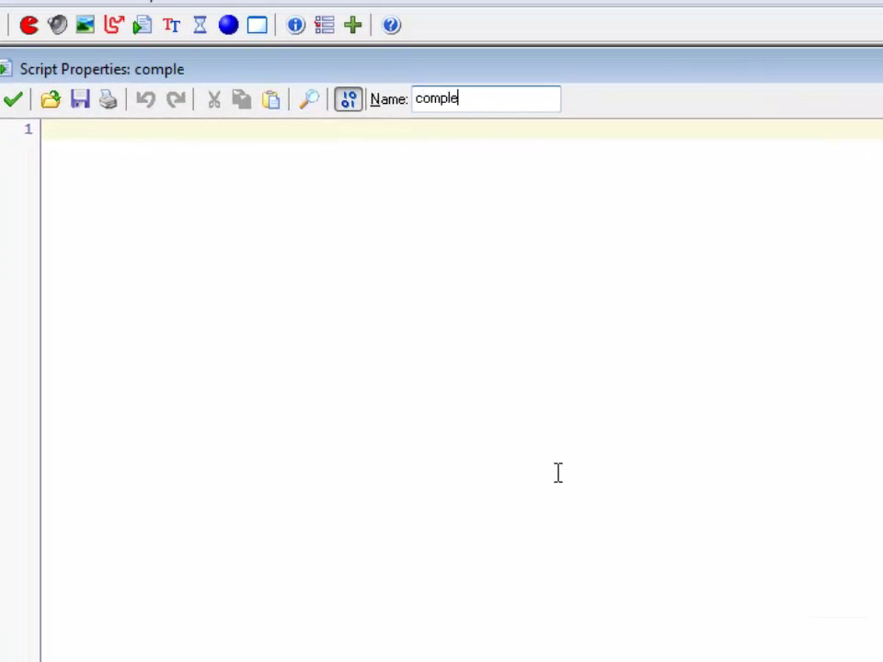
{"action": "type", "text": "teL"}
{"action": "type", "text": "ine"}
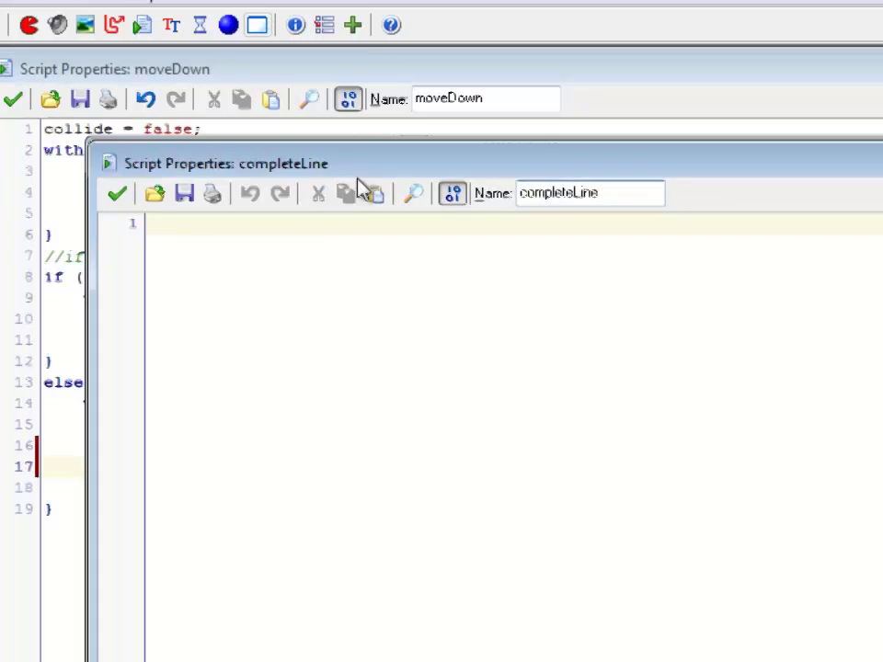
{"action": "left_click_drag", "start_coordinate": [361, 189], "coordinate": [373, 139]}
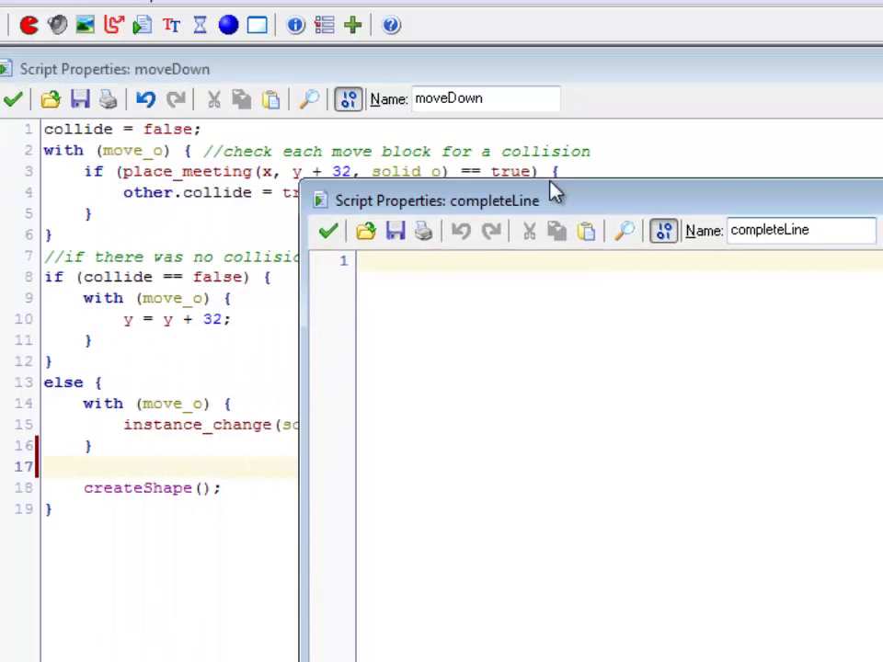
Step: Call completeLine(); on the empty line 17 of moveDown
{"action": "left_click", "coordinate": [103, 253]}
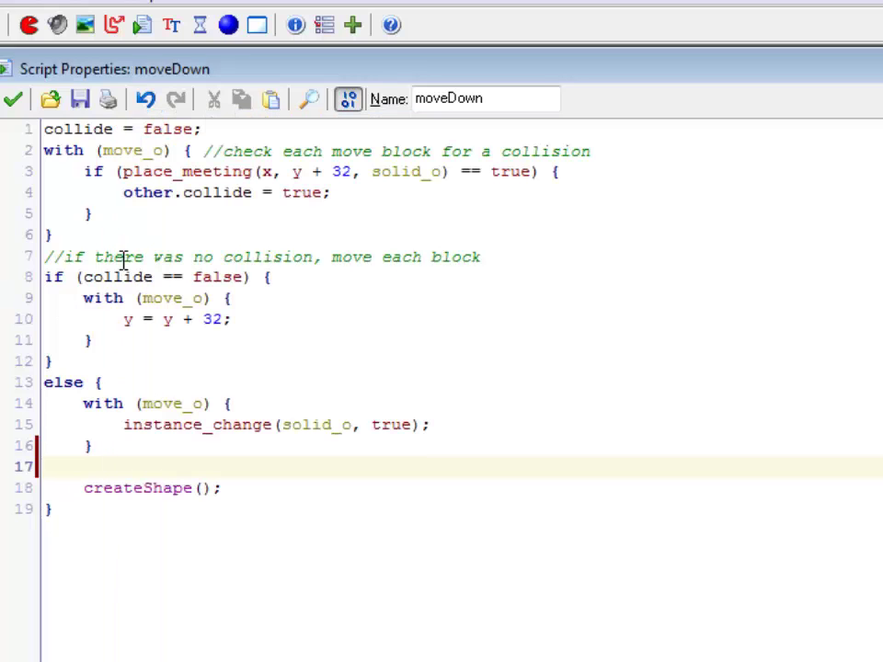
{"action": "type", "text": "comp"}
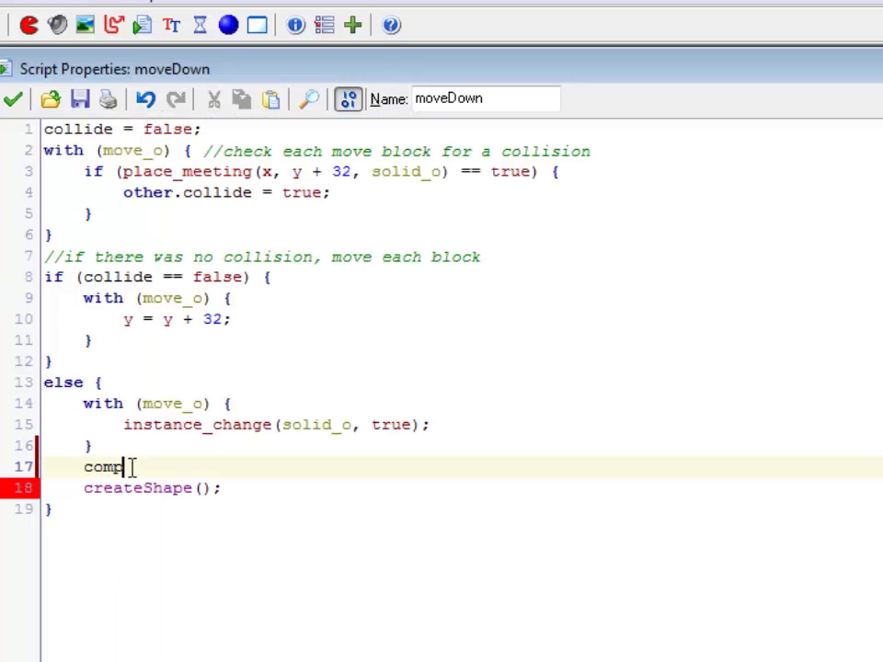
{"action": "type", "text": "leteLine();"}
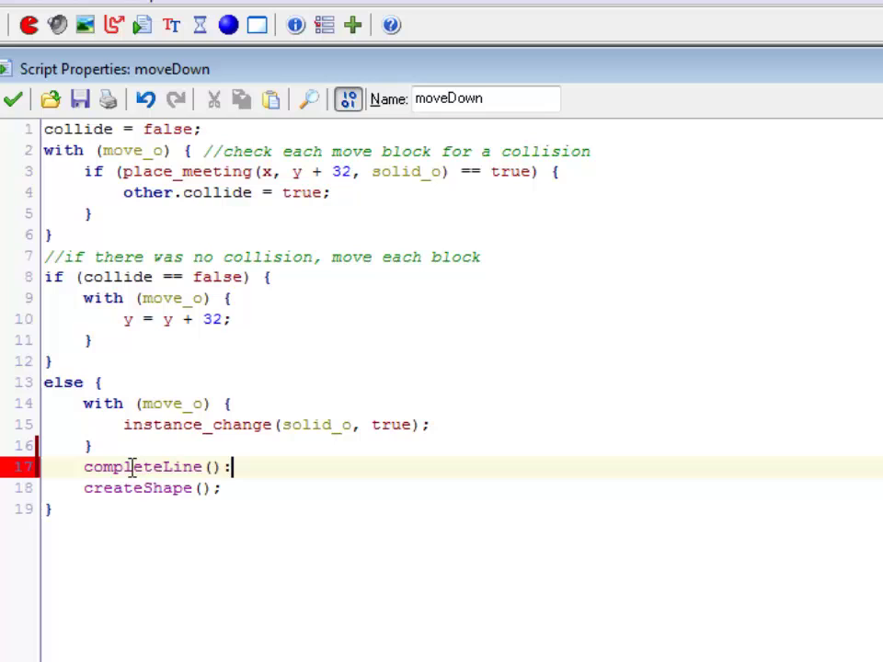
{"action": "key", "text": "BackSpace"}
{"action": "type", "text": ";"}
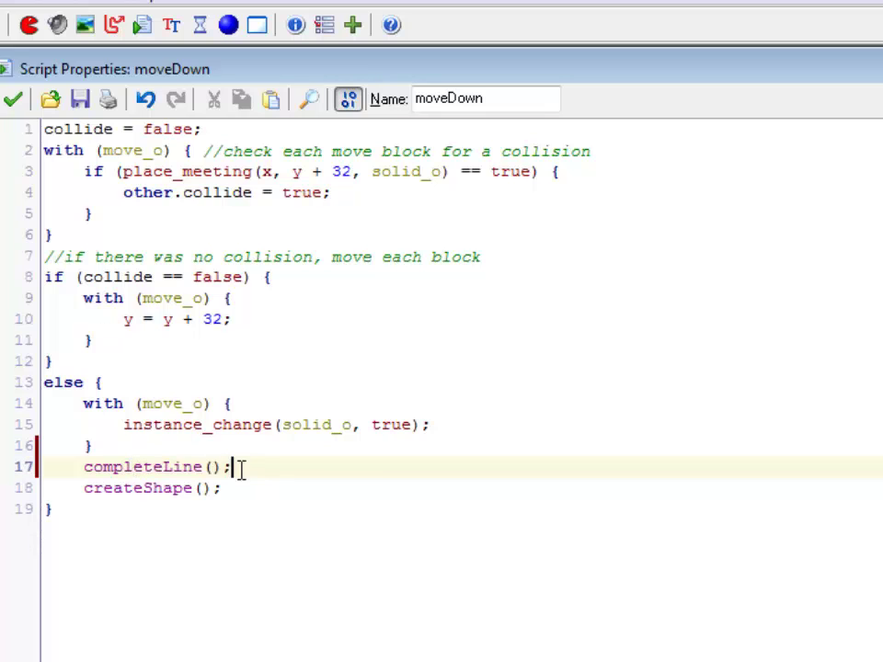
{"action": "left_click", "coordinate": [143, 466]}
Step: Bring the completeLine window into view and maximize room0 to inspect the walled play field
{"action": "double_click", "coordinate": [154, 491]}
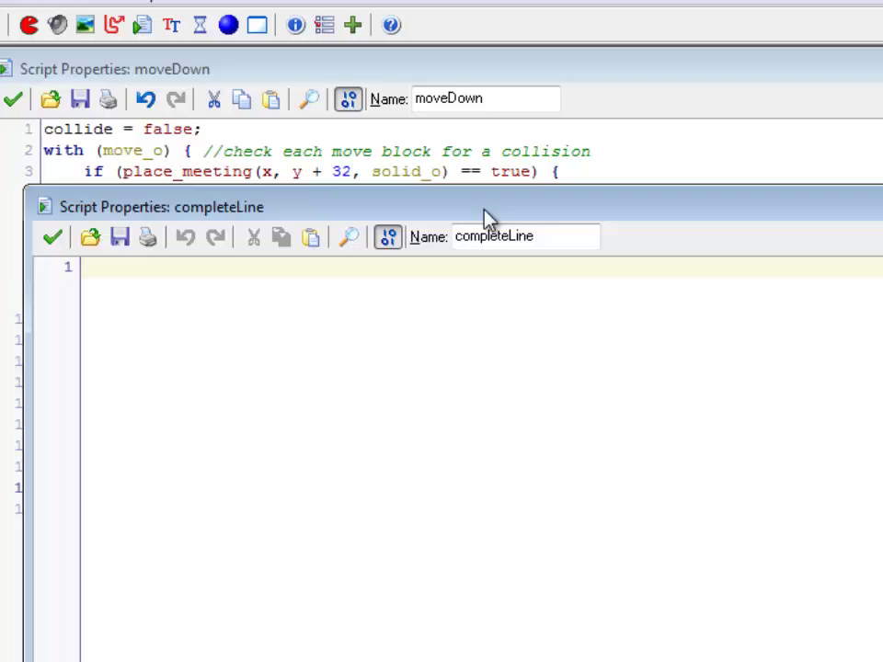
{"action": "mouse_move", "coordinate": [445, 84]}
{"action": "left_mouse_down"}
{"action": "mouse_move", "coordinate": [438, 122]}
{"action": "mouse_move", "coordinate": [479, 98]}
{"action": "left_mouse_up"}
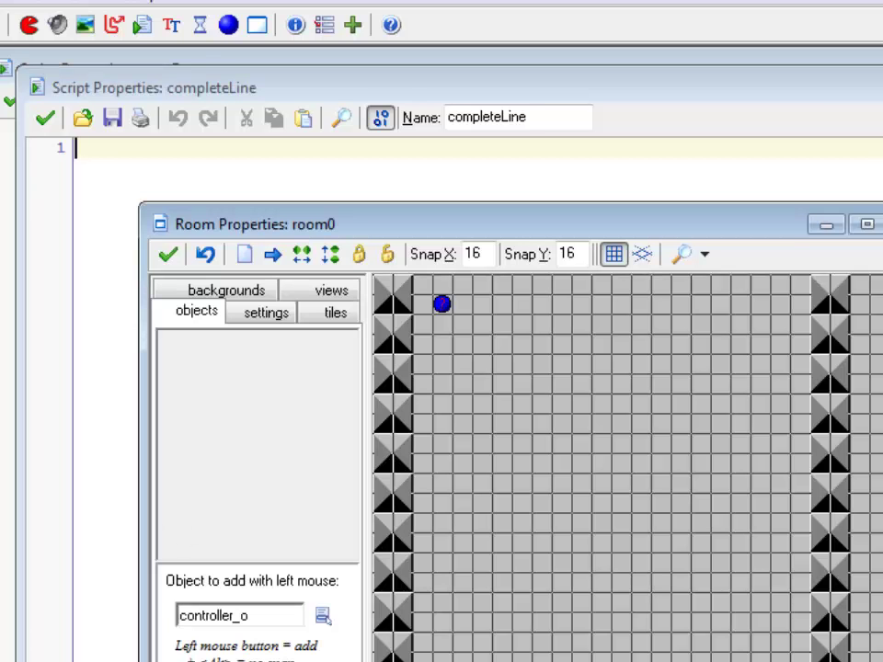
{"action": "left_click", "coordinate": [866, 224]}
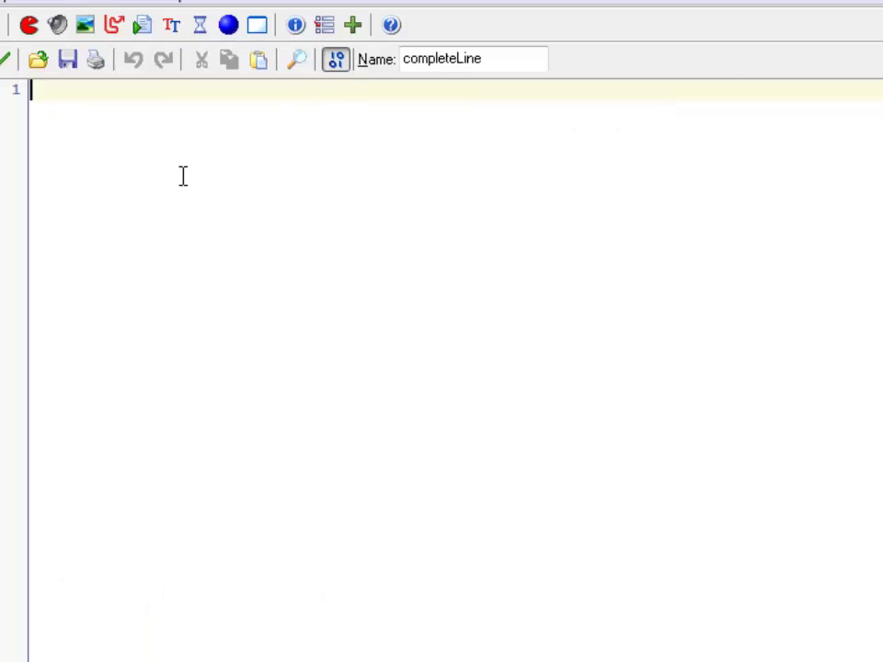
Step: Add the comments '//32,416 is bottom left block' and '//10 columns', then a blank line
{"action": "type", "text": "//32"}
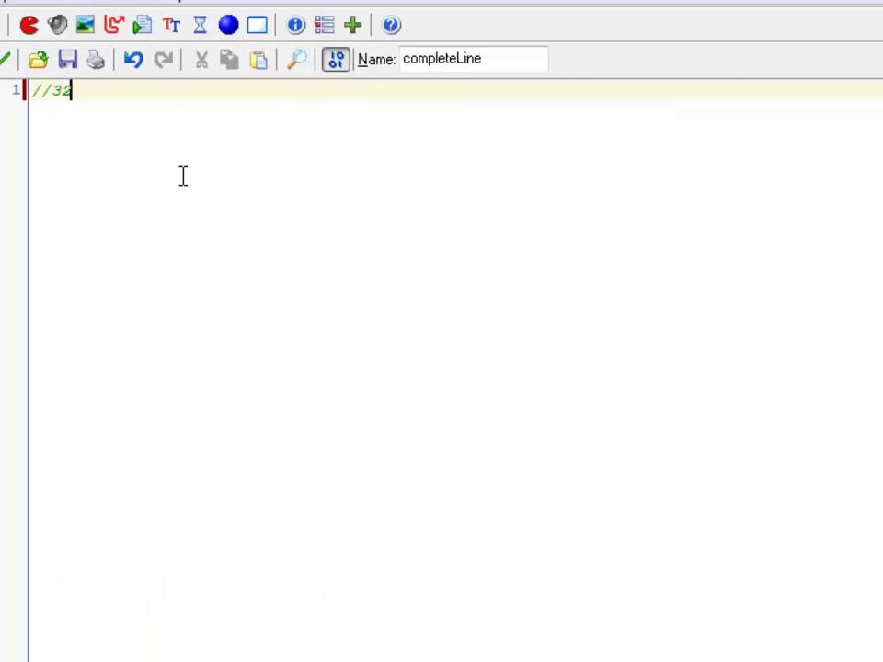
{"action": "type", "text": ",416 "}
{"action": "type", "text": "is boo"}
{"action": "key", "text": "BackSpace"}
{"action": "type", "text": "tto"}
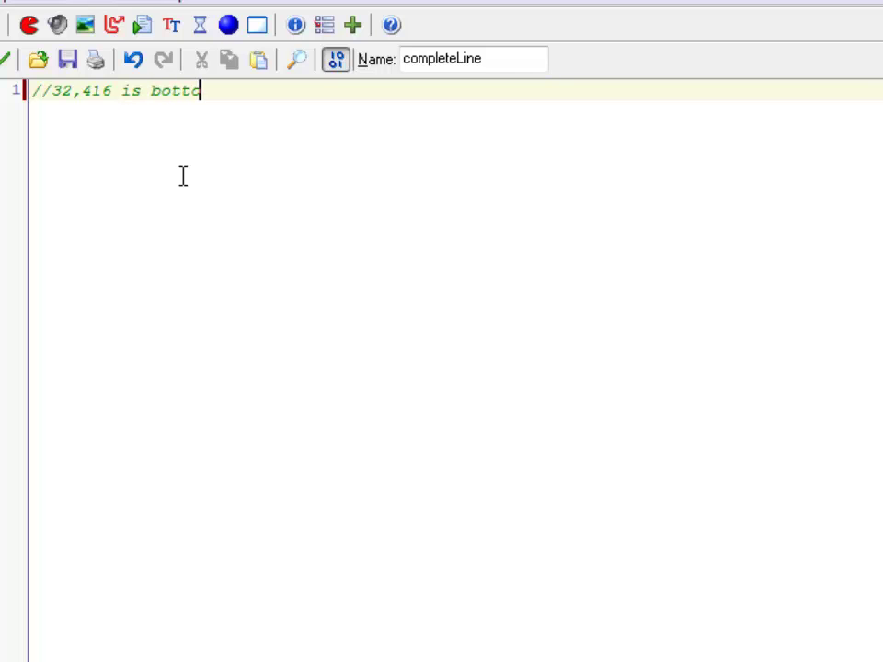
{"action": "type", "text": "m left block"}
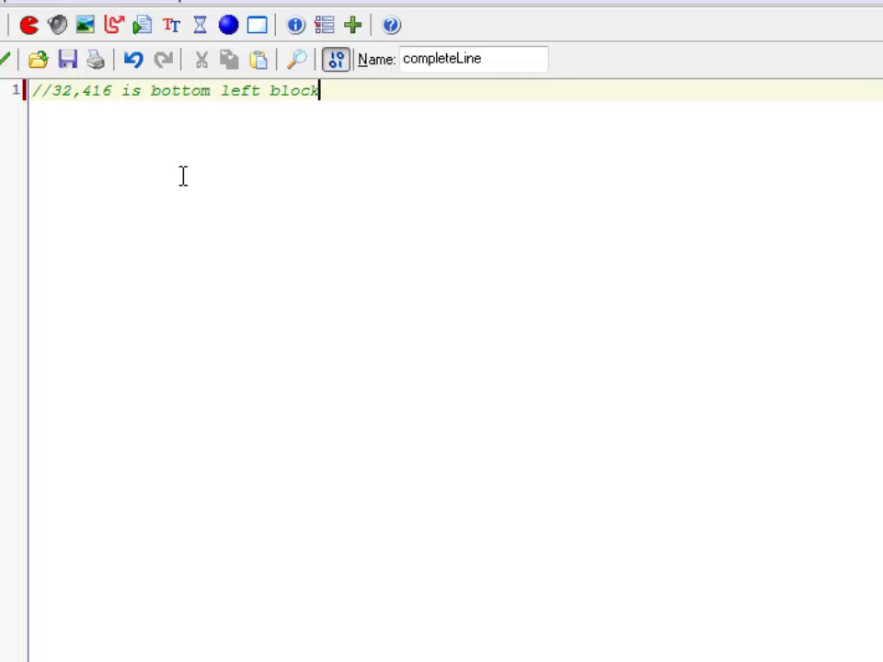
{"action": "key", "text": "Return"}
{"action": "type", "text": "//10 co"}
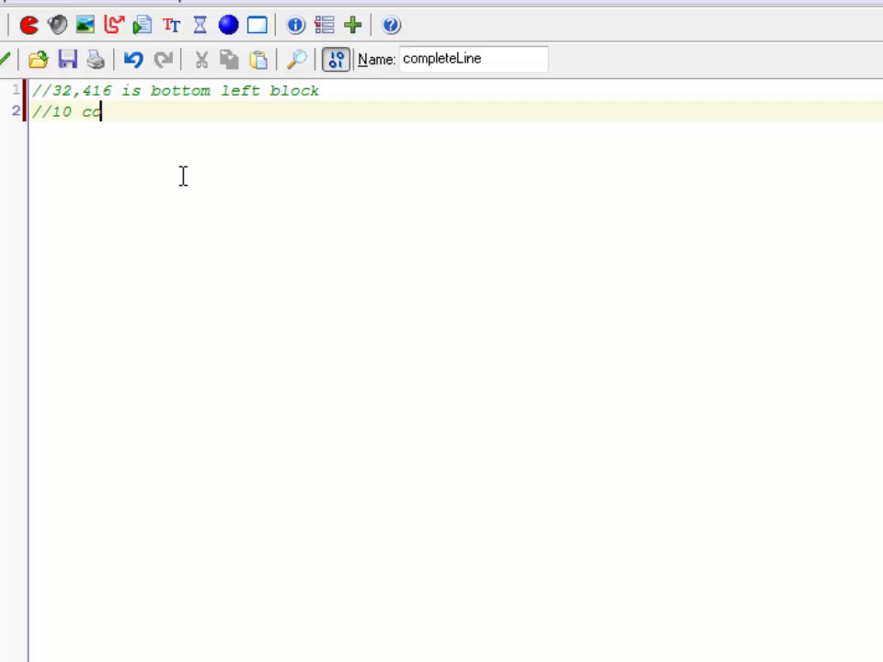
{"action": "type", "text": "lumns"}
{"action": "key", "text": "Return"}
{"action": "key", "text": "Return"}
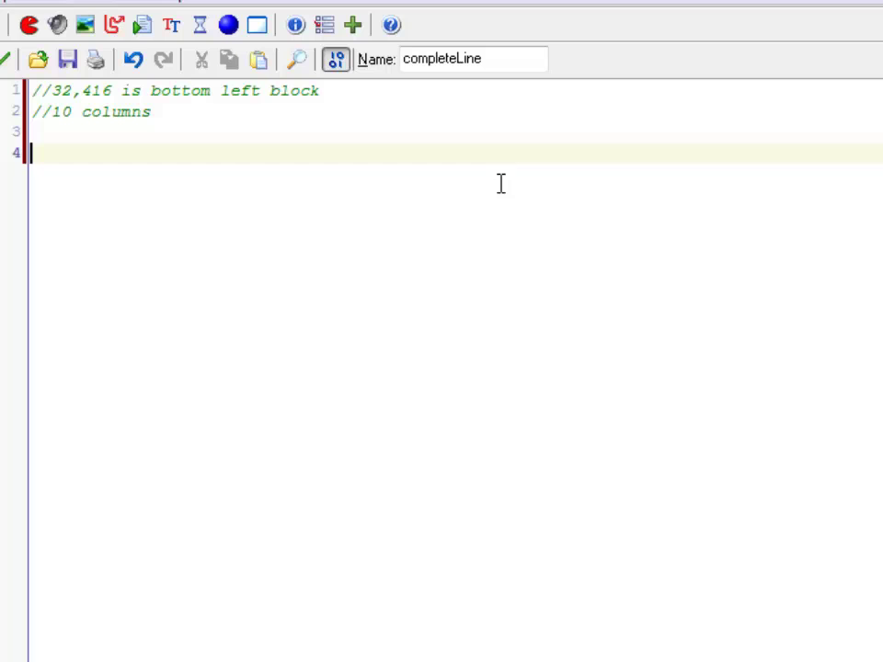
Step: Type 'count = 0;' and move to the empty line below it
{"action": "type", "text": "count "}
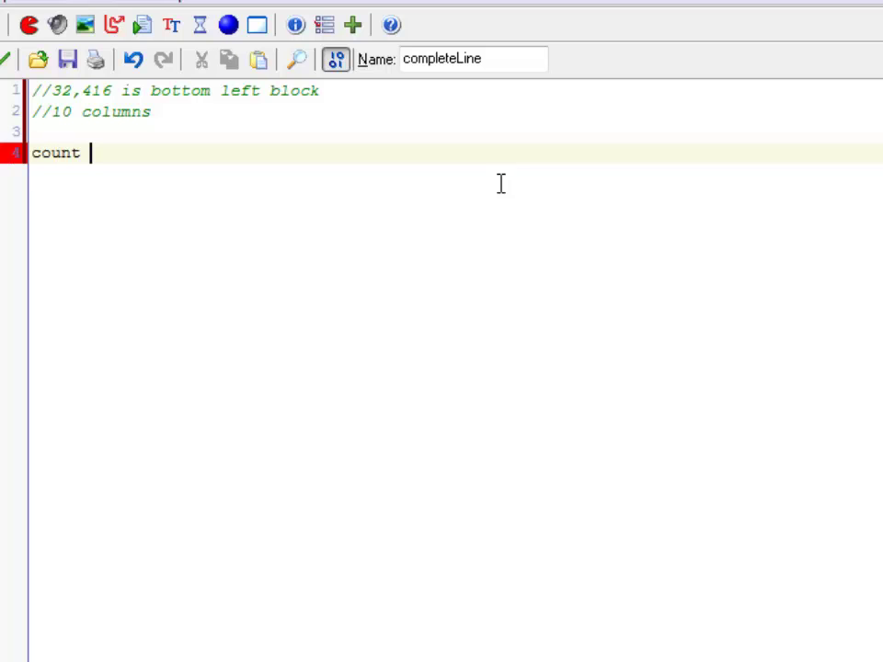
{"action": "type", "text": "= 0;"}
{"action": "key", "text": "Return"}
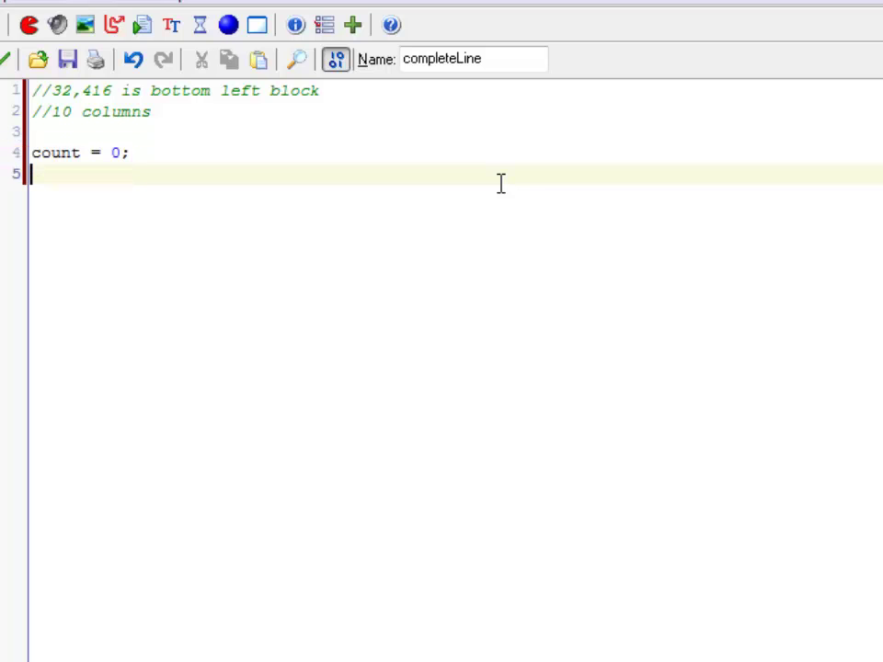
{"action": "double_click", "coordinate": [65, 90]}
{"action": "left_click", "coordinate": [74, 152]}
{"action": "left_click", "coordinate": [286, 329]}
Step: Begin the for loop with myx = 32 and the condition myx < 352
{"action": "type", "text": "for "}
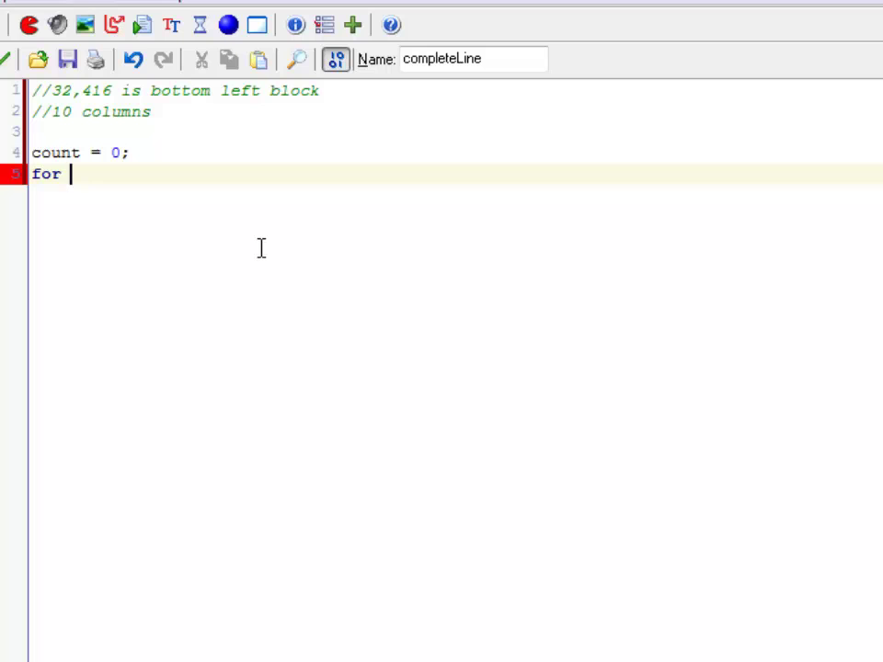
{"action": "type", "text": "("}
{"action": "key", "text": "Up"}
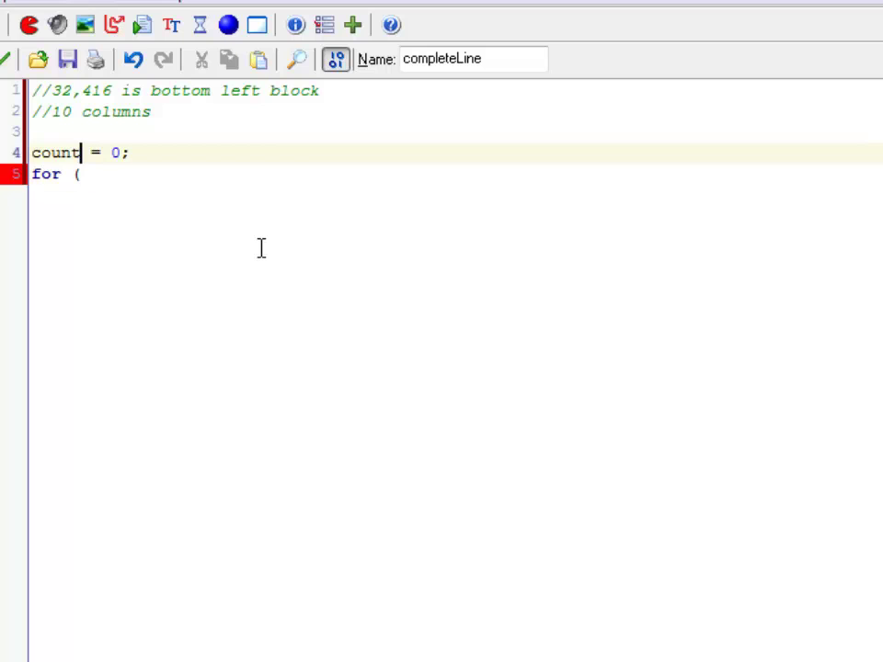
{"action": "key", "text": "Down"}
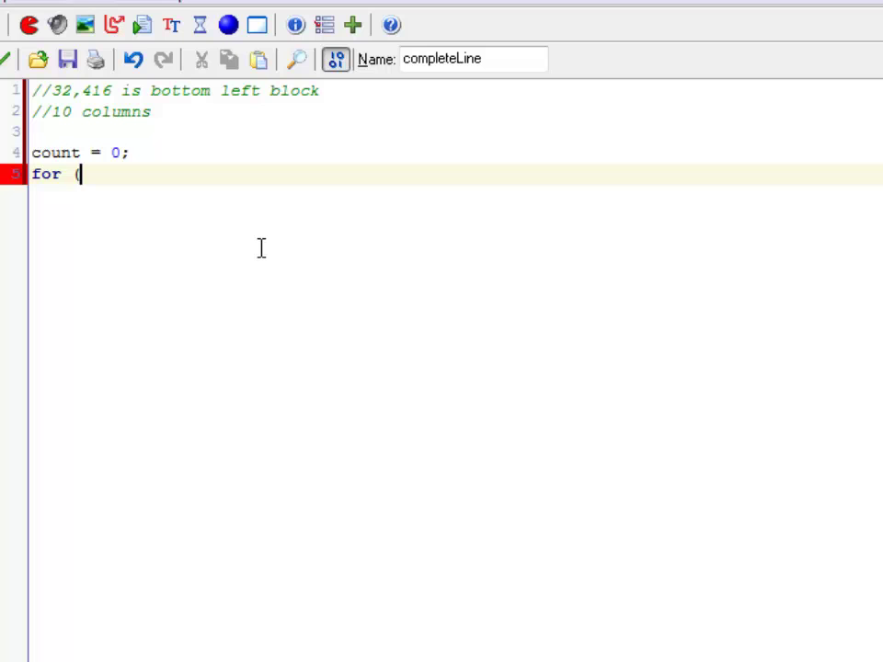
{"action": "type", "text": "myx "}
{"action": "type", "text": "= 32;"}
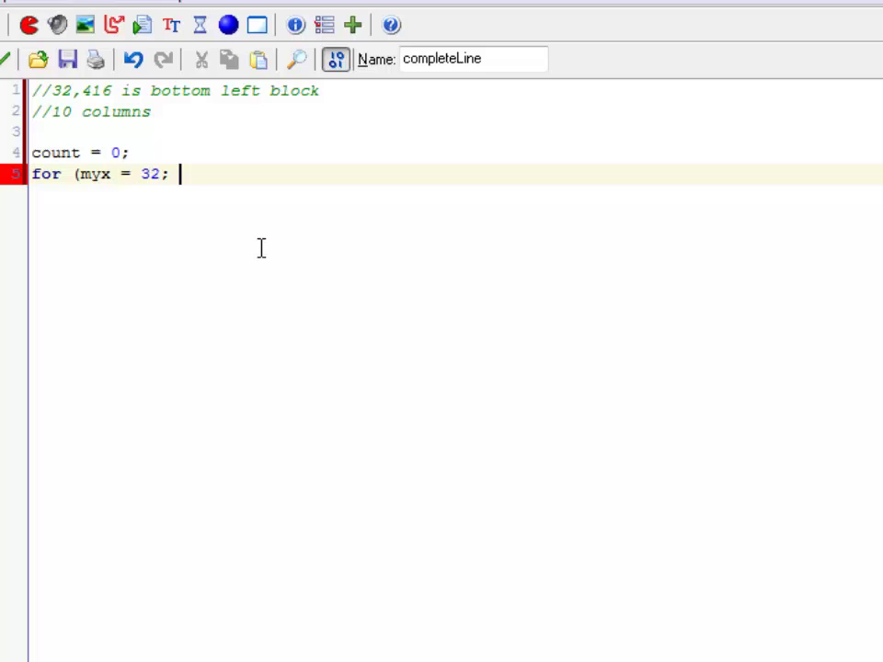
{"action": "type", "text": "m"}
{"action": "type", "text": "yx <"}
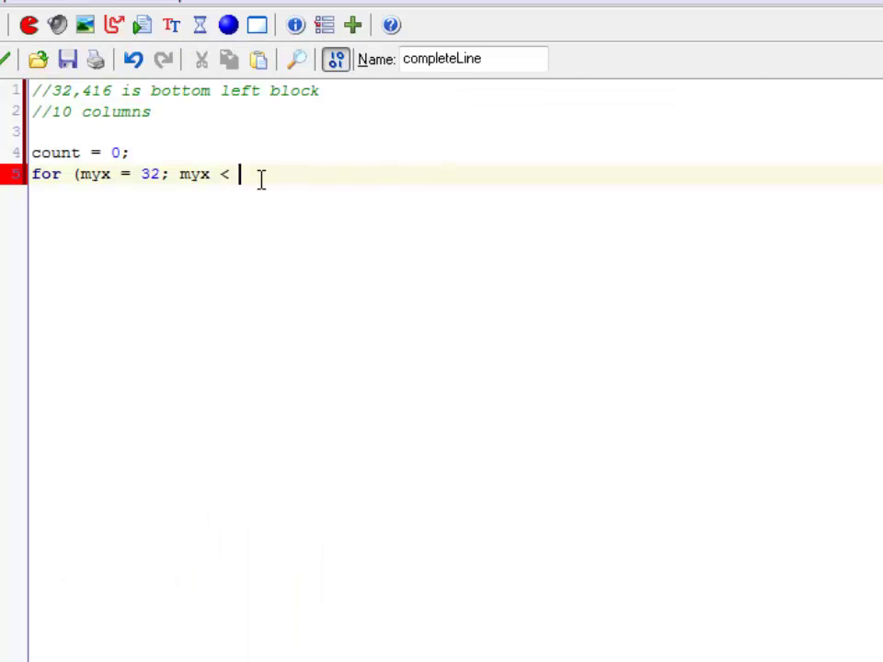
{"action": "type", "text": "3"}
{"action": "type", "text": "52"}
Step: Append ', wall starts at 352' to the first comment line
{"action": "key", "text": "Up"}
{"action": "key", "text": "Up"}
{"action": "key", "text": "Up"}
{"action": "key", "text": "Up"}
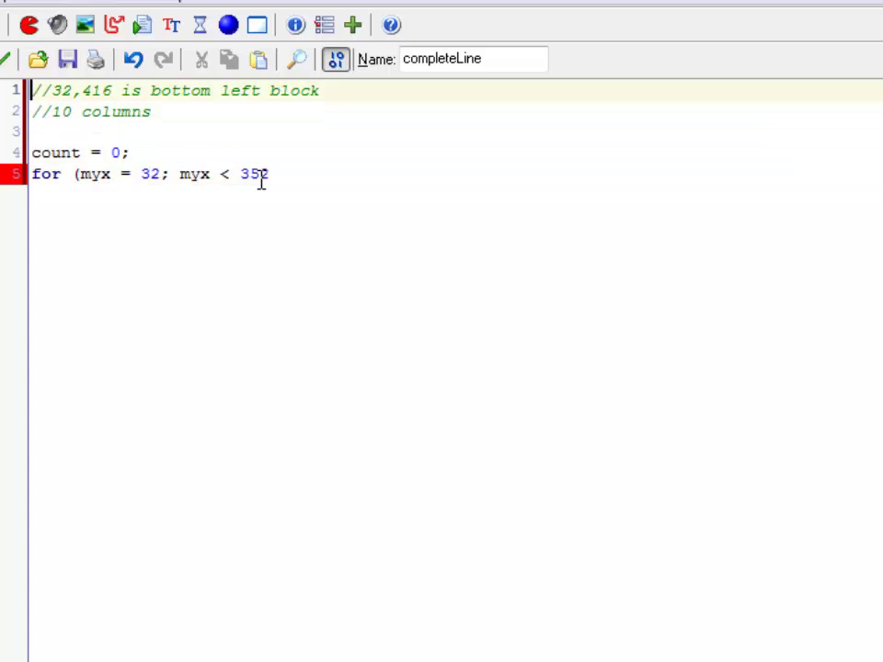
{"action": "key", "text": "End"}
{"action": "type", "text": ", wall s"}
{"action": "type", "text": "tarts "}
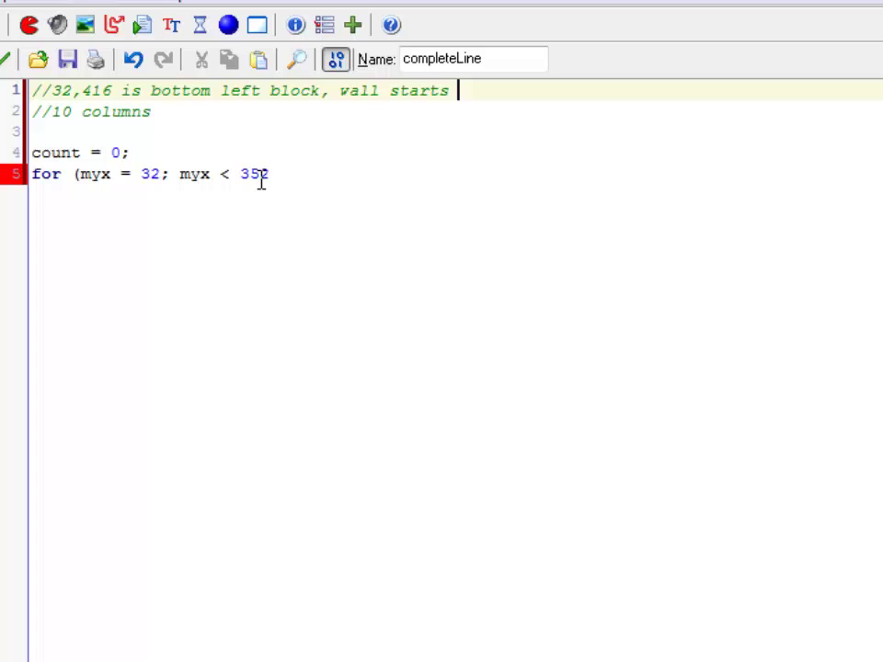
{"action": "type", "text": "at 35"}
{"action": "type", "text": "2"}
Step: Complete the loop header with '; myx += 32) {' and add its closing brace
{"action": "left_click", "coordinate": [329, 166]}
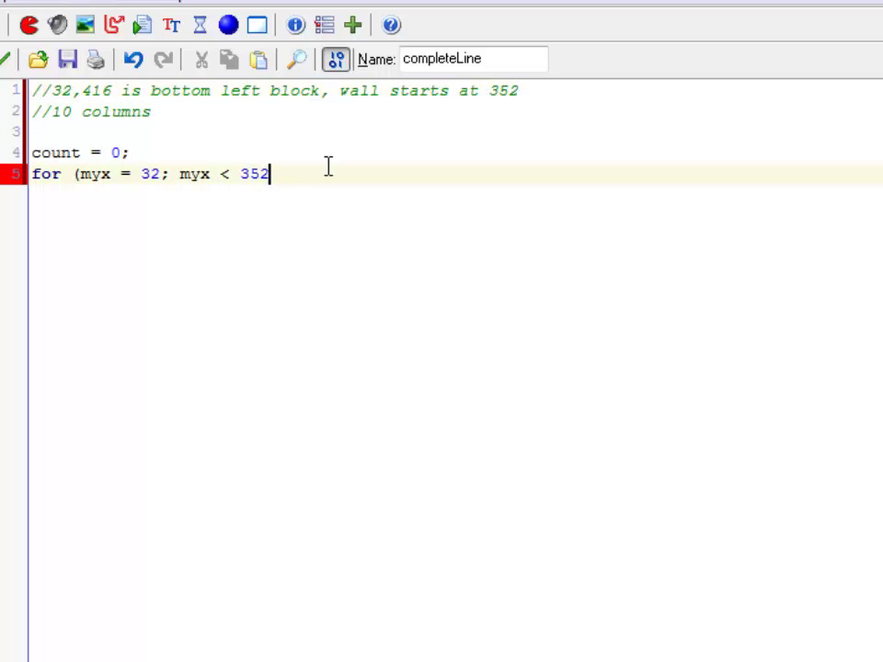
{"action": "type", "text": "; "}
{"action": "type", "text": "myx "}
{"action": "type", "text": "+= "}
{"action": "type", "text": "32) {"}
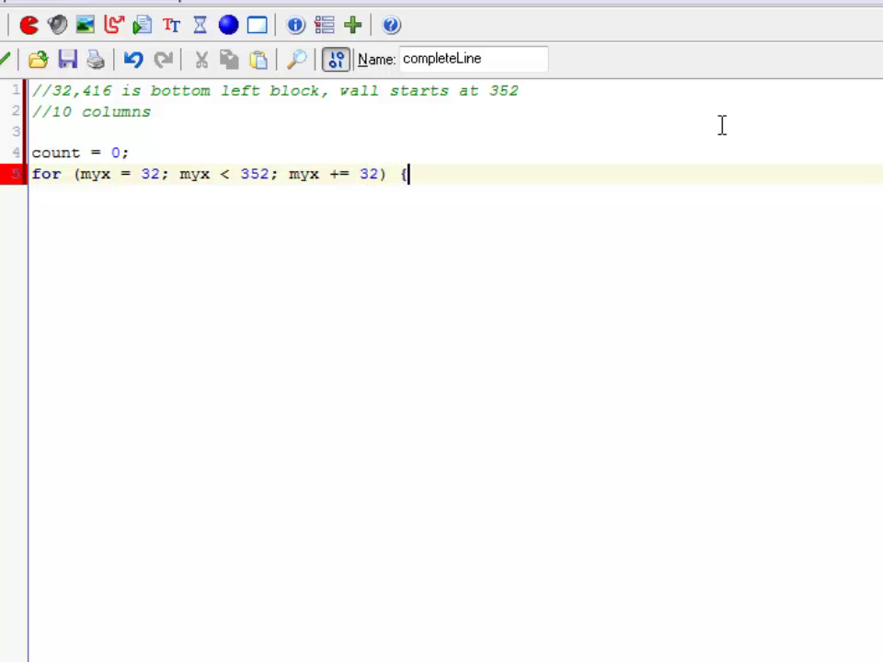
{"action": "key", "text": "Return"}
{"action": "key", "text": "Return"}
{"action": "type", "text": "}"}
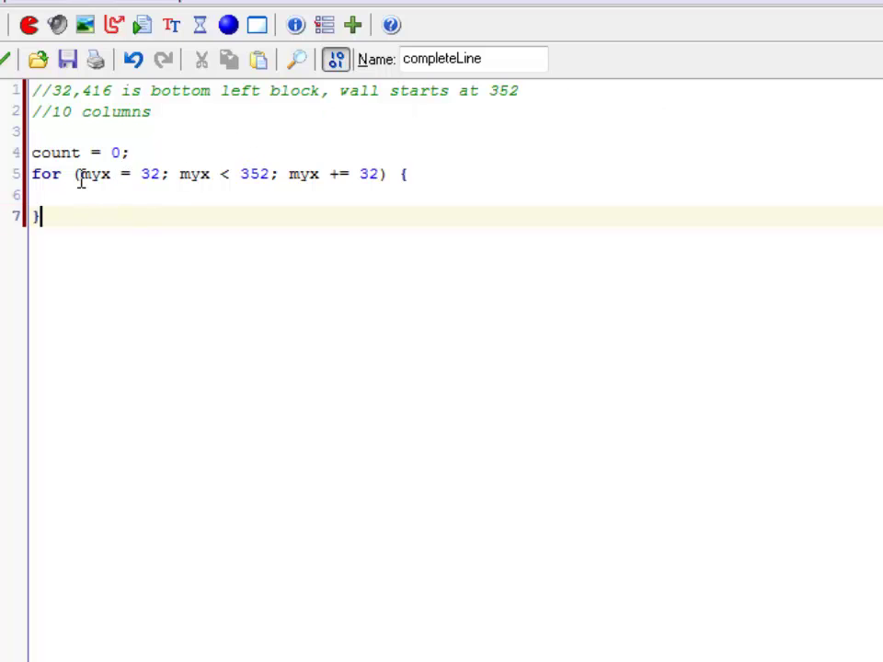
Step: Highlight the loop's start value, condition and increment, and indent the empty loop body
{"action": "left_click_drag", "start_coordinate": [79, 174], "coordinate": [164, 174]}
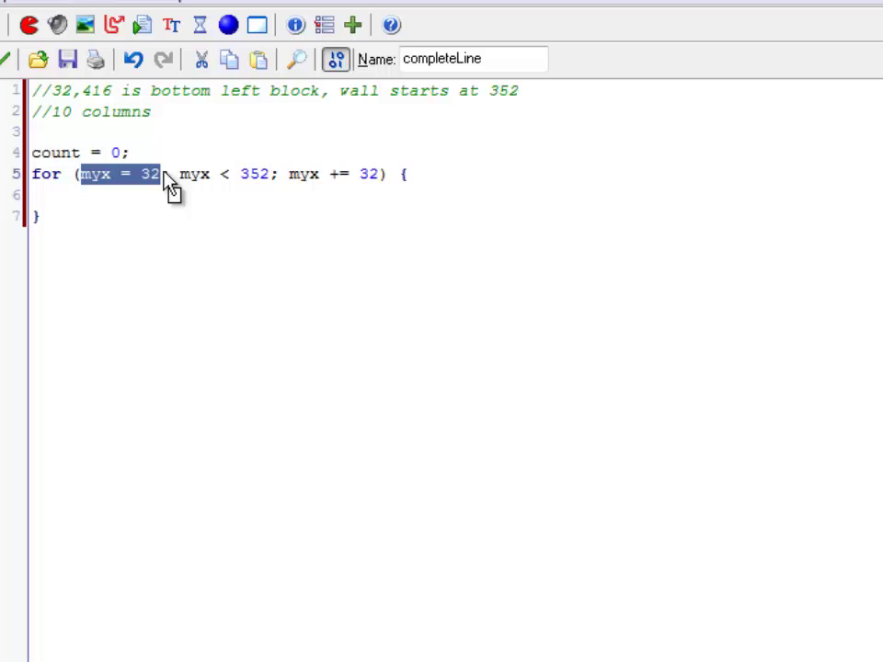
{"action": "left_click_drag", "start_coordinate": [181, 174], "coordinate": [270, 174]}
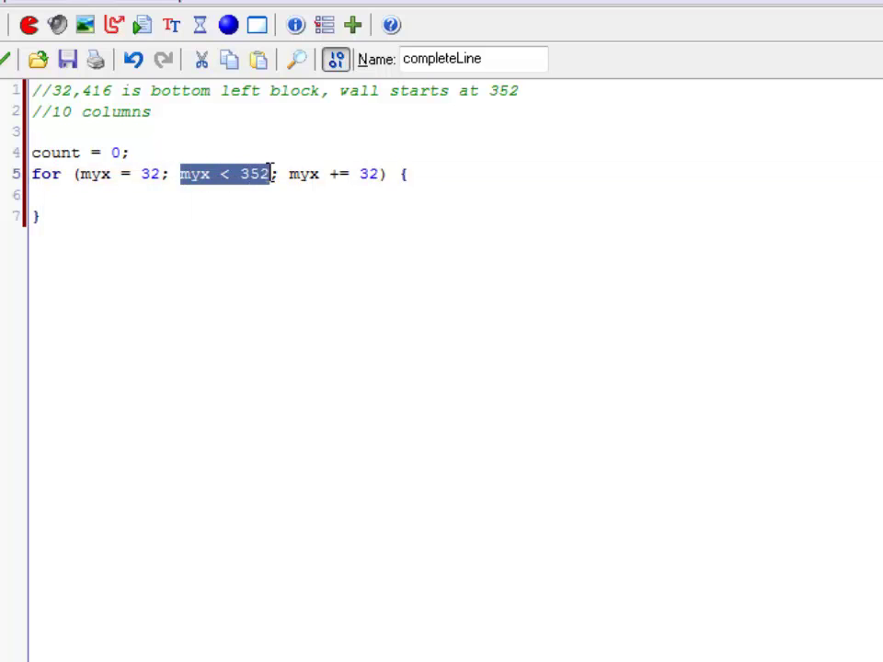
{"action": "left_click", "coordinate": [305, 174]}
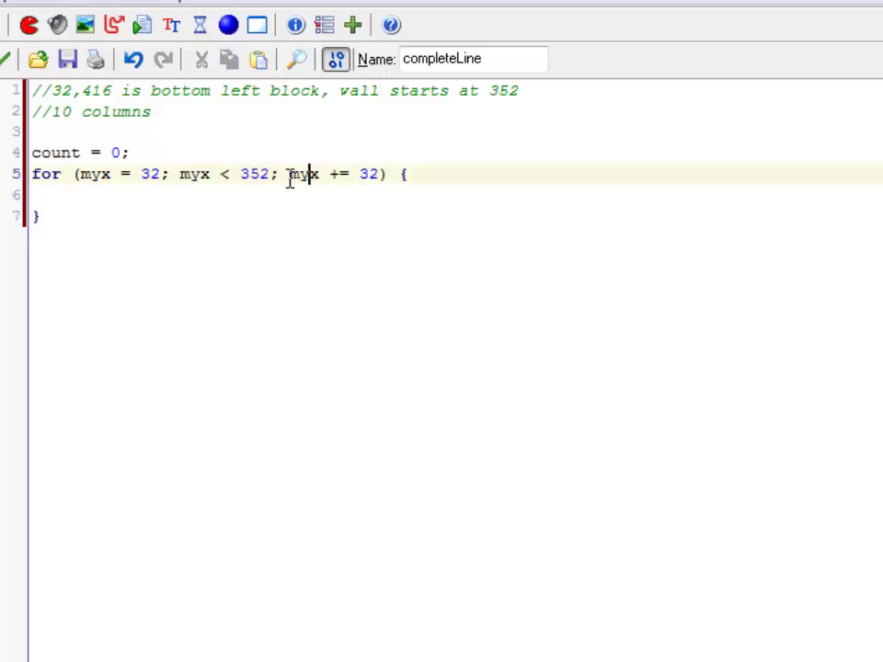
{"action": "left_click_drag", "start_coordinate": [288, 174], "coordinate": [383, 179]}
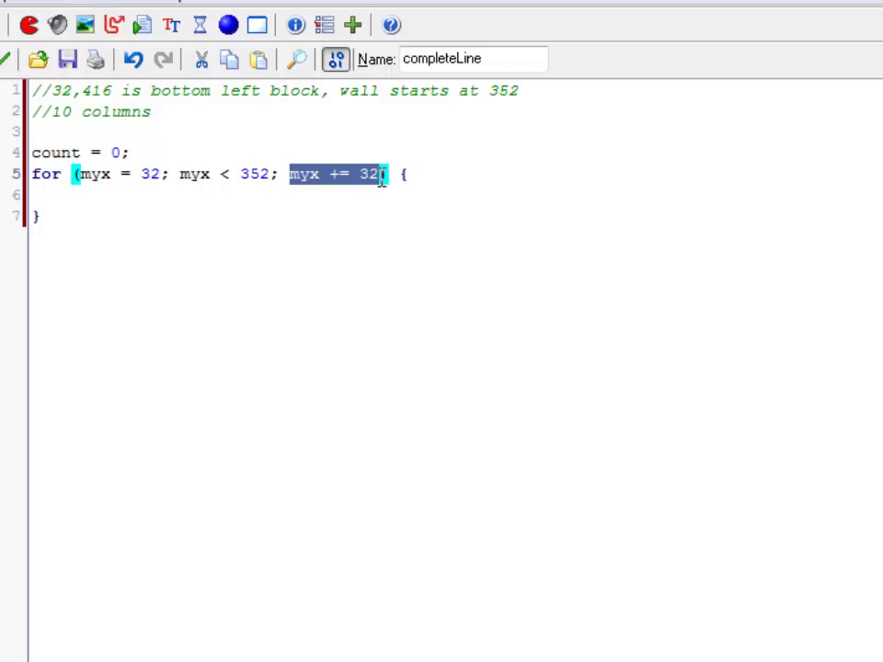
{"action": "left_click", "coordinate": [201, 189]}
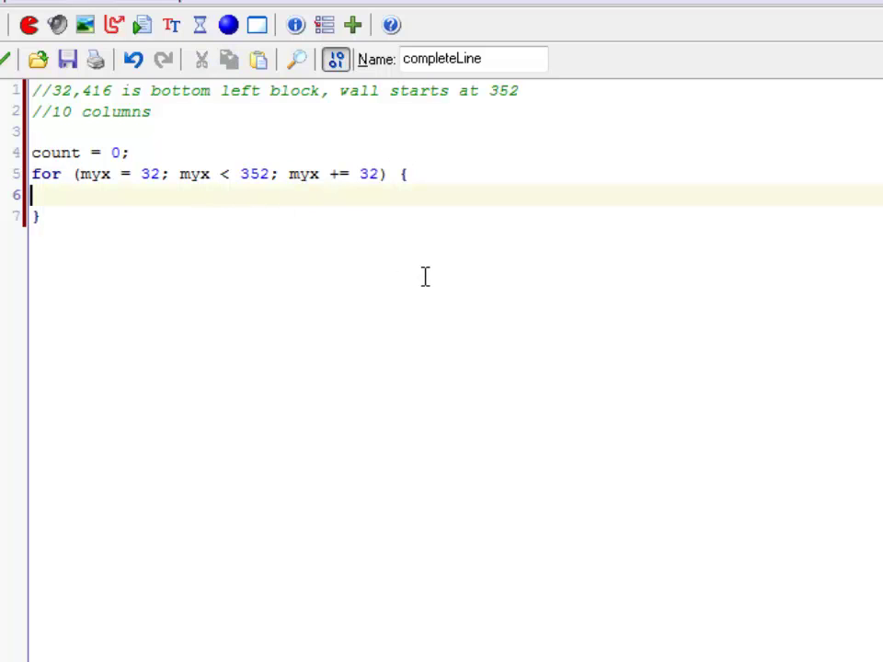
{"action": "key", "text": "Tab"}
{"action": "double_click", "coordinate": [166, 174]}
{"action": "double_click", "coordinate": [273, 174]}
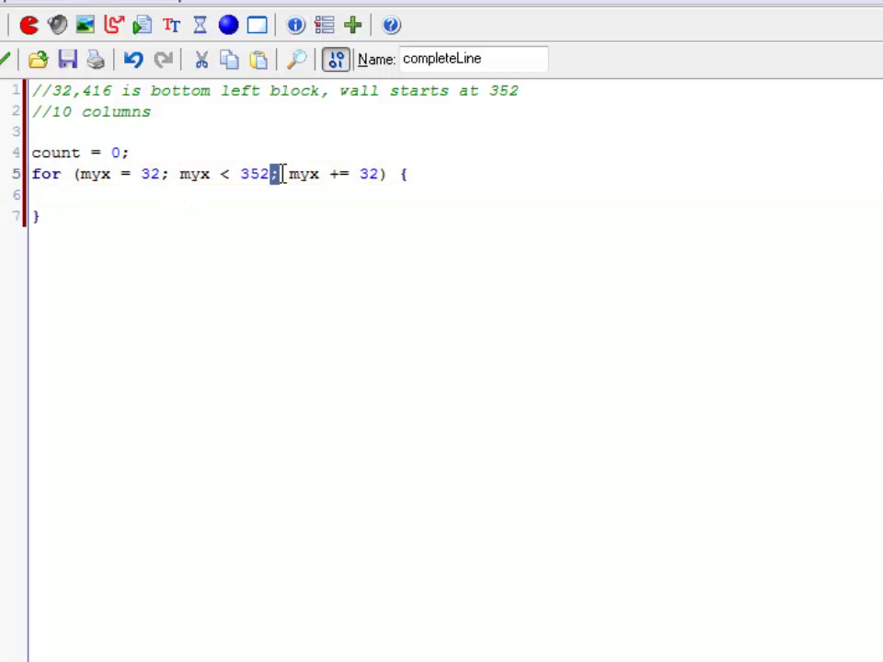
{"action": "double_click", "coordinate": [166, 174]}
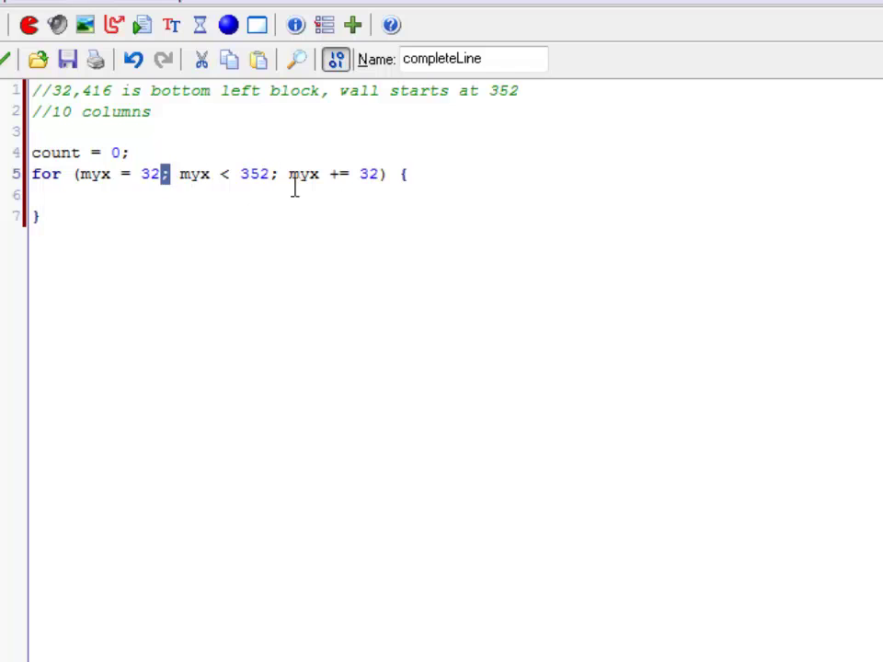
{"action": "key", "text": "Down"}
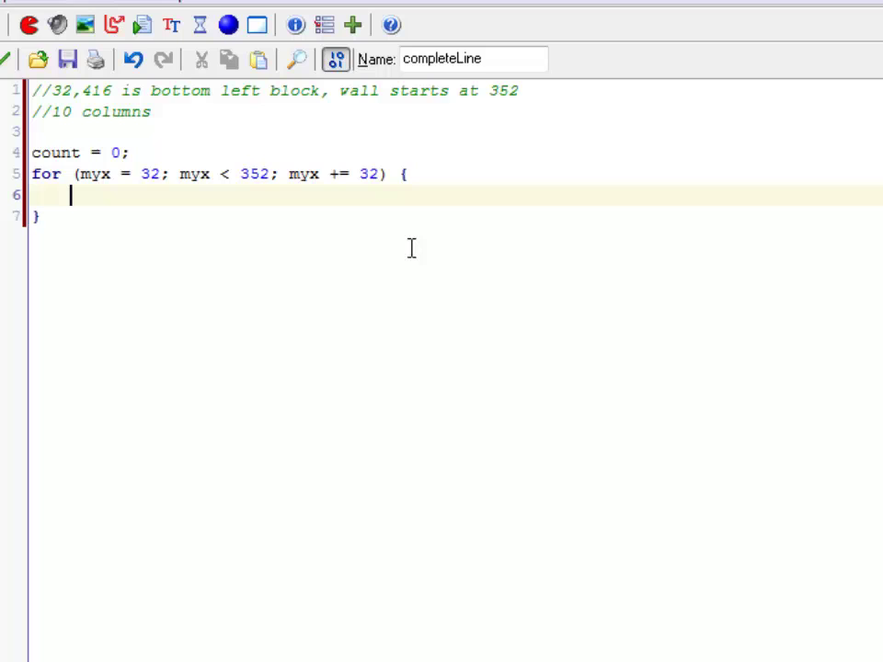
Step: Start the condition 'if (place_object(' in the loop body and select it
{"action": "type", "text": "if (p"}
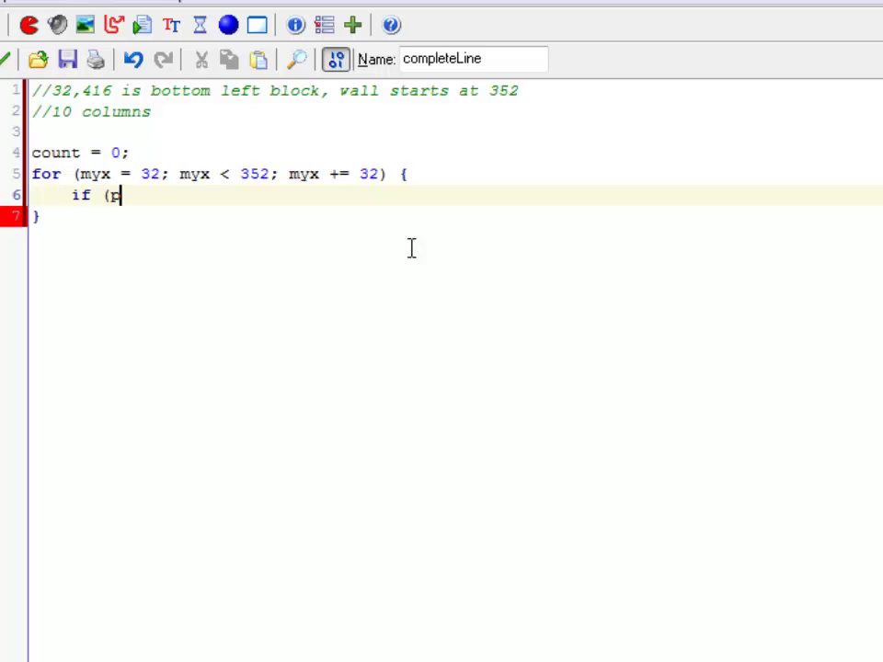
{"action": "type", "text": "lace_free"}
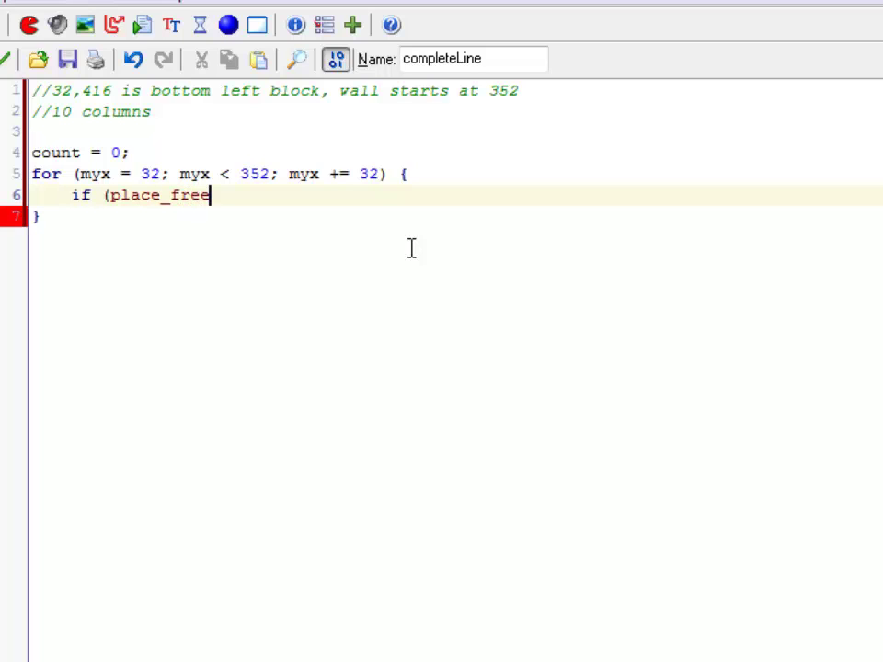
{"action": "type", "text": "("}
{"action": "key", "text": "BackSpace"}
{"action": "key", "text": "BackSpace"}
{"action": "key", "text": "BackSpace"}
{"action": "key", "text": "BackSpace"}
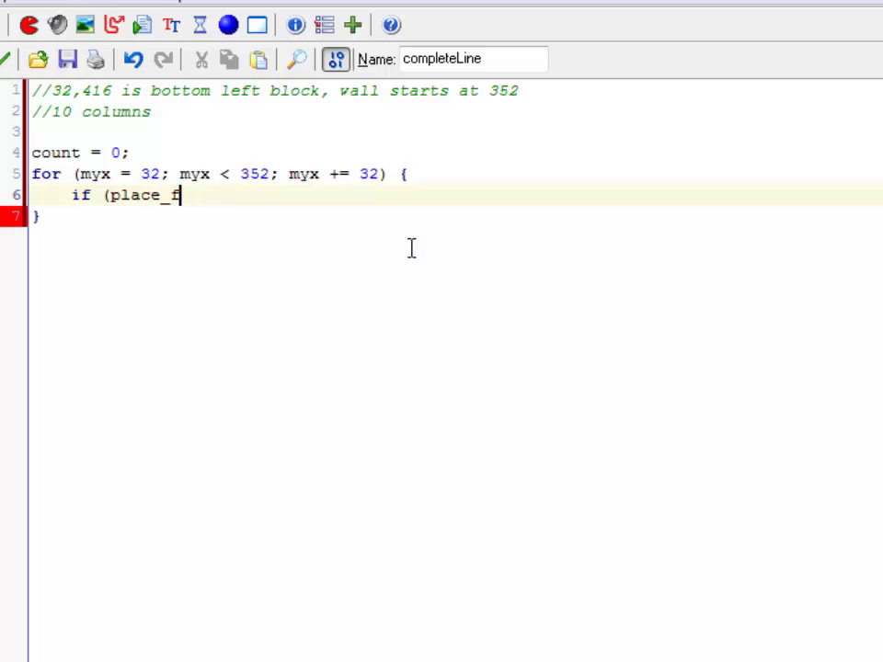
{"action": "key", "text": "BackSpace"}
{"action": "type", "text": "object"}
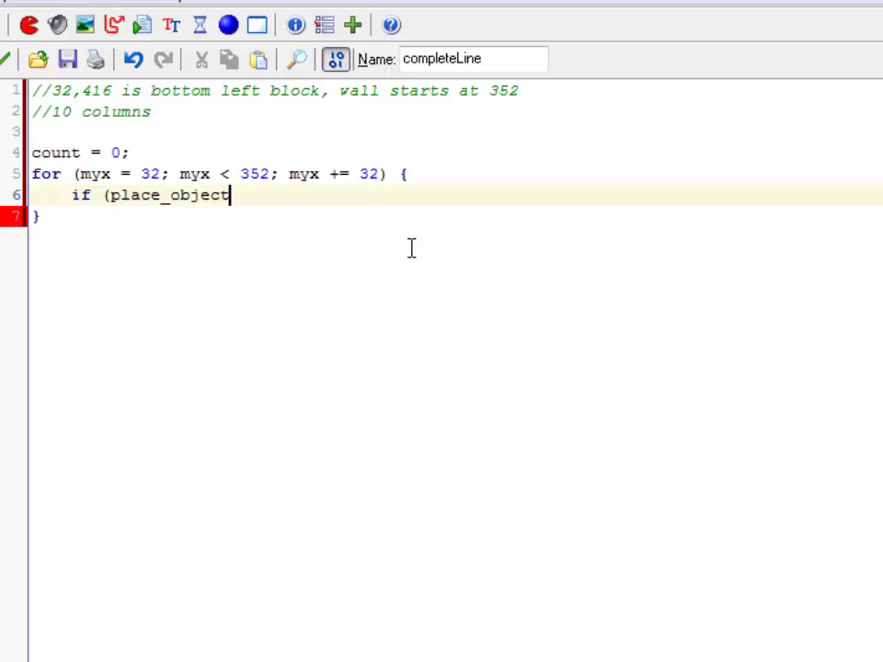
{"action": "type", "text": "("}
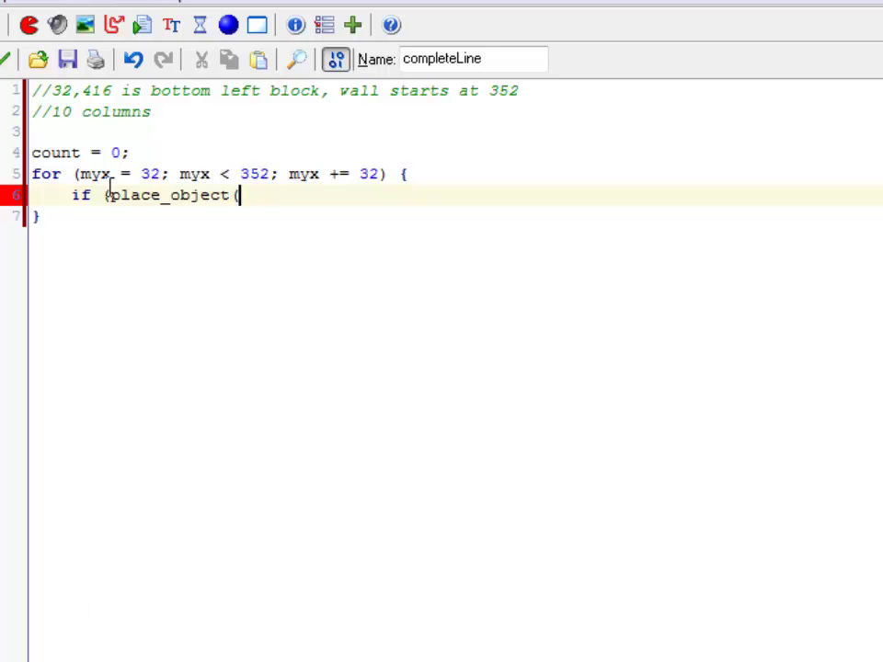
{"action": "mouse_move", "coordinate": [109, 195]}
{"action": "left_mouse_down"}
{"action": "mouse_move", "coordinate": [219, 181]}
{"action": "mouse_move", "coordinate": [241, 194]}
{"action": "left_mouse_up"}
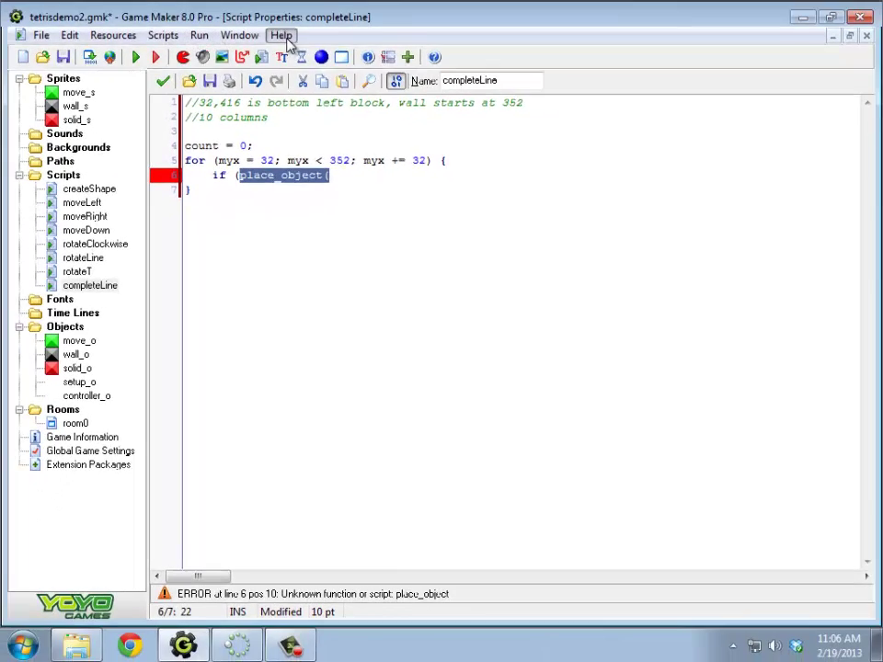
Step: Search 'place' in the Help index and read the place_meeting(x,y,obj) entry
{"action": "left_click", "coordinate": [288, 39]}
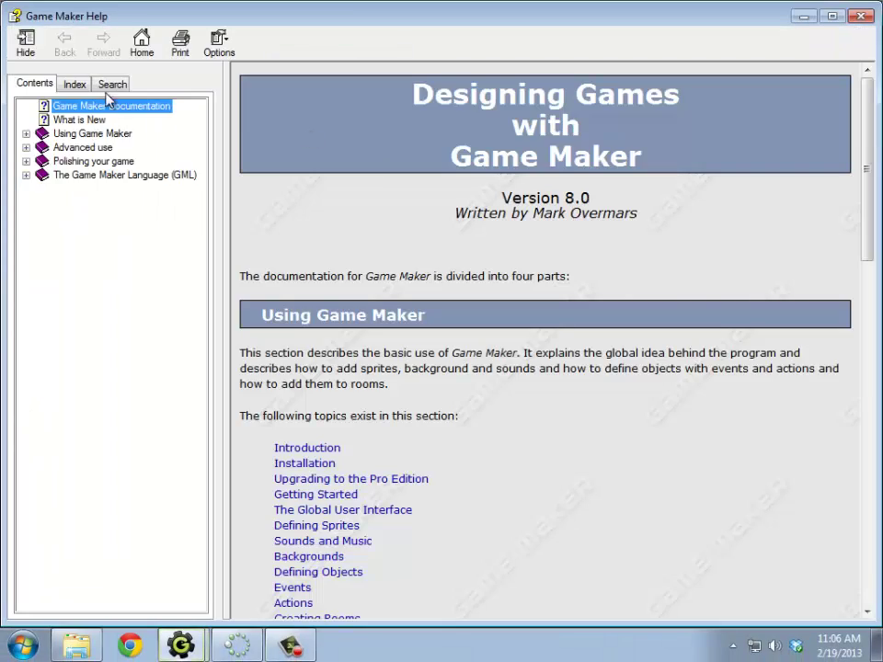
{"action": "left_click", "coordinate": [75, 83]}
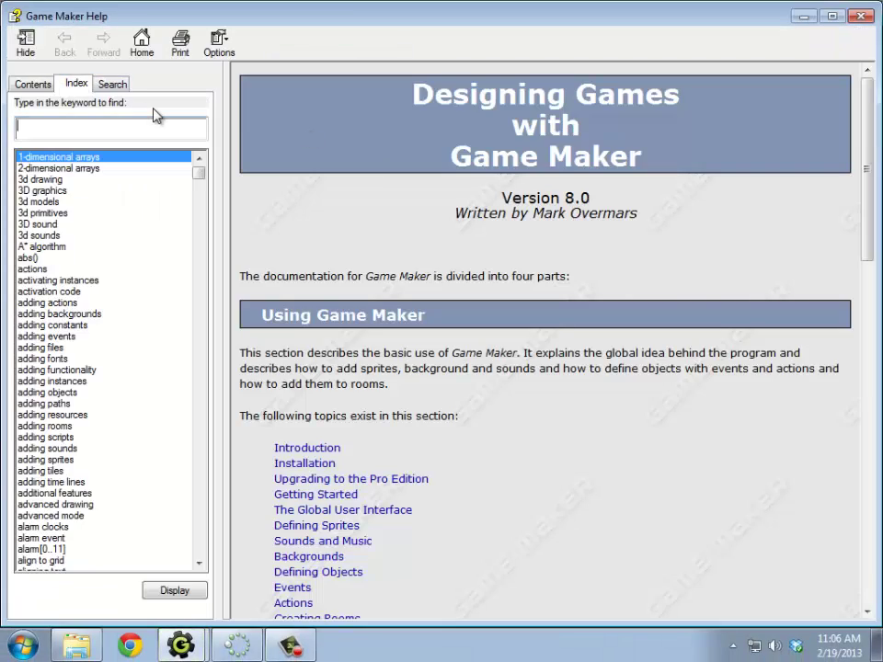
{"action": "type", "text": "place"}
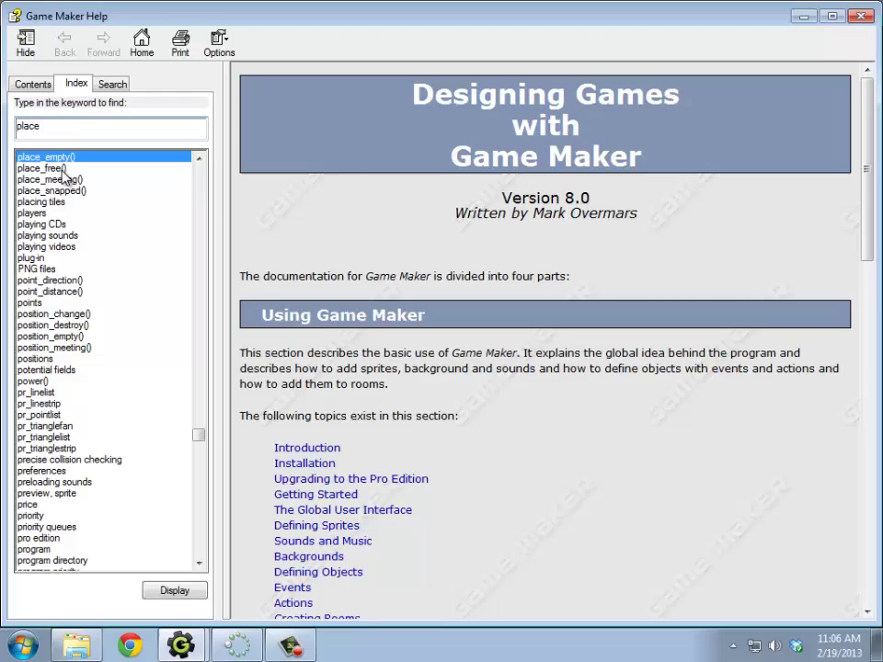
{"action": "double_click", "coordinate": [55, 179]}
{"action": "scroll", "coordinate": [550, 343], "scroll_direction": "down", "scroll_amount": 10}
{"action": "scroll", "coordinate": [551, 343], "scroll_direction": "down", "scroll_amount": 8}
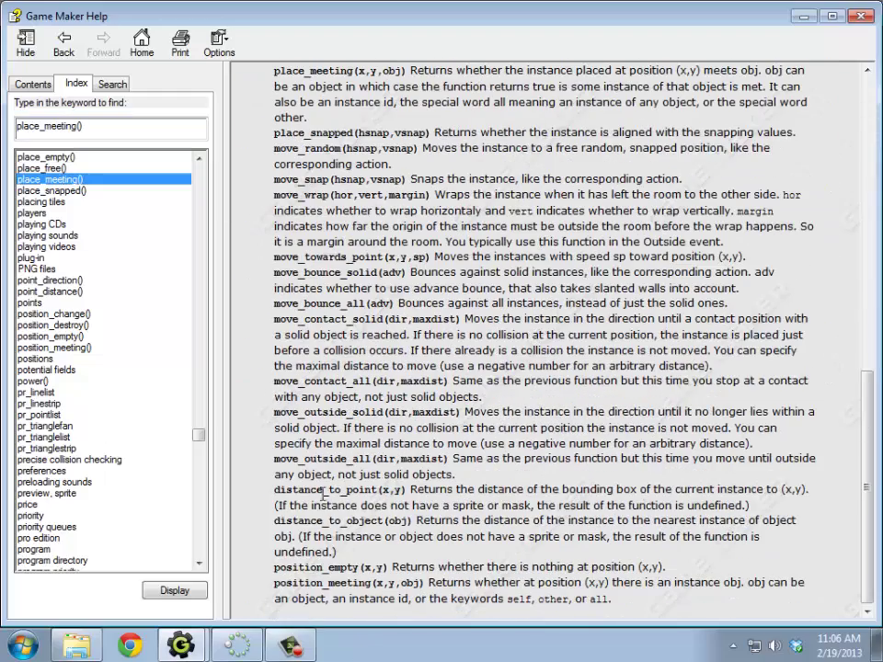
{"action": "scroll", "coordinate": [307, 317], "scroll_direction": "up", "scroll_amount": 2}
{"action": "scroll", "coordinate": [306, 317], "scroll_direction": "up", "scroll_amount": 2}
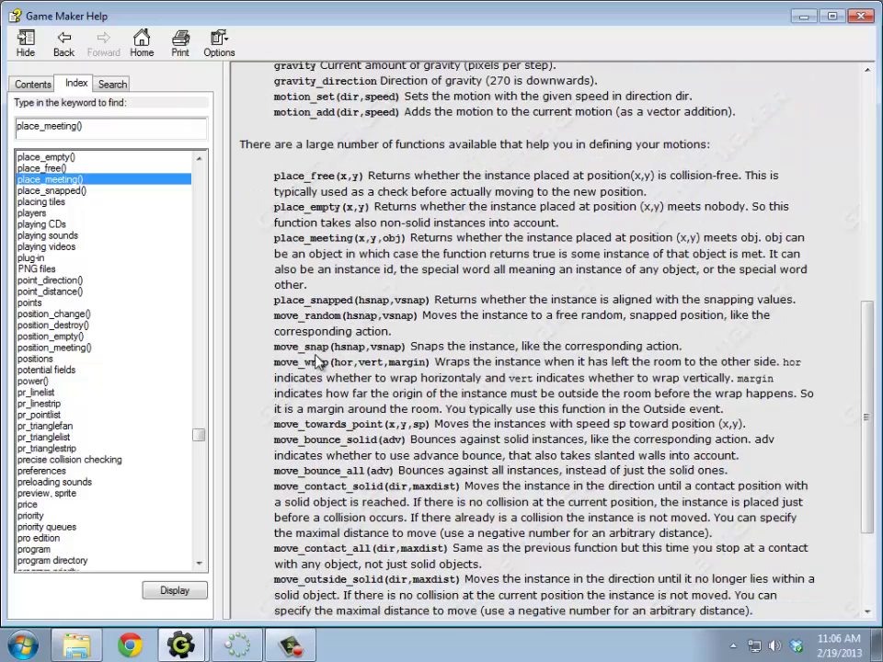
{"action": "left_click_drag", "start_coordinate": [275, 238], "coordinate": [406, 237]}
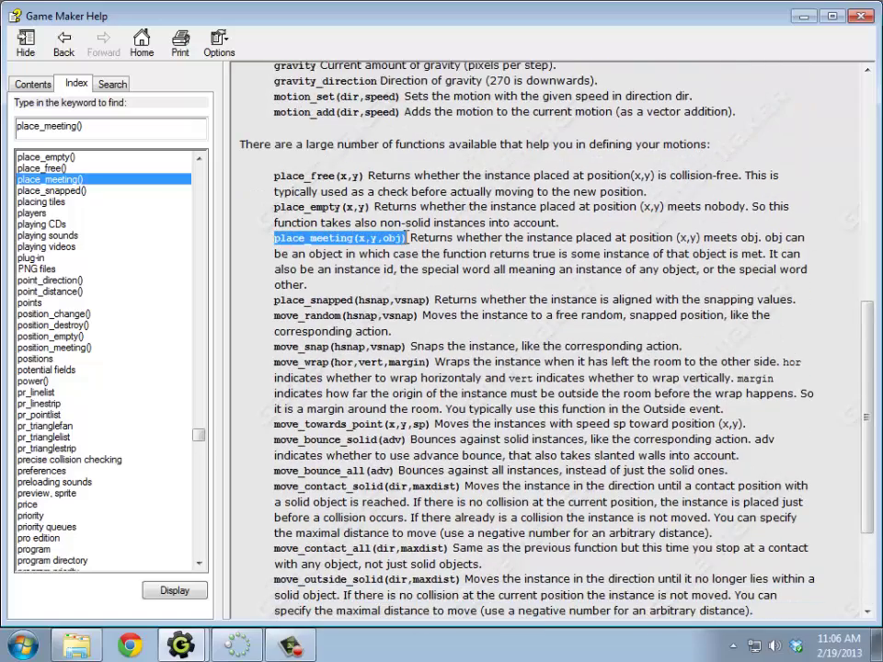
{"action": "left_click", "coordinate": [388, 245]}
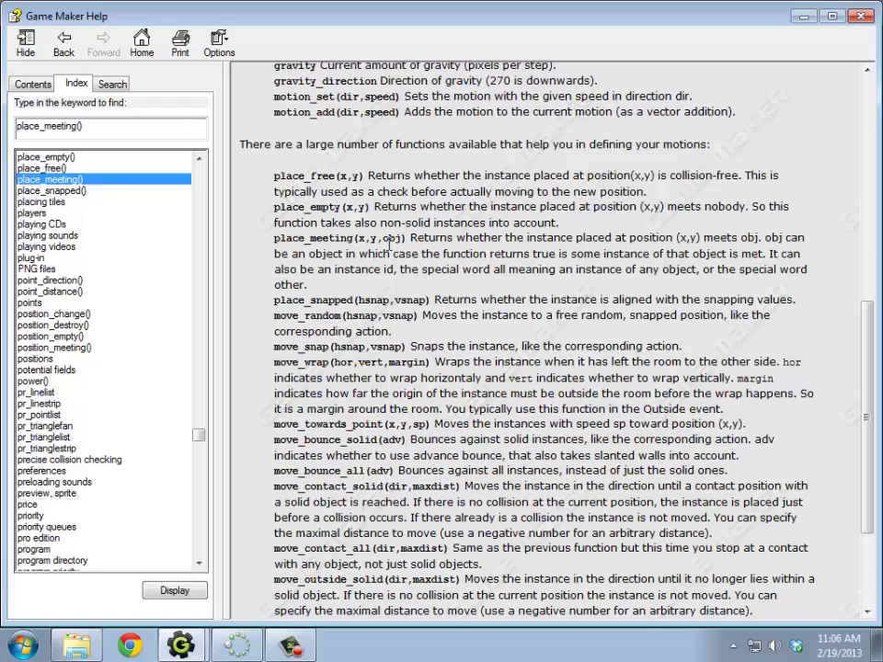
{"action": "triple_click", "coordinate": [292, 180]}
Step: Close Help and change the call to 'place_meeting(myx,'
{"action": "left_click", "coordinate": [336, 186]}
{"action": "left_click", "coordinate": [861, 15]}
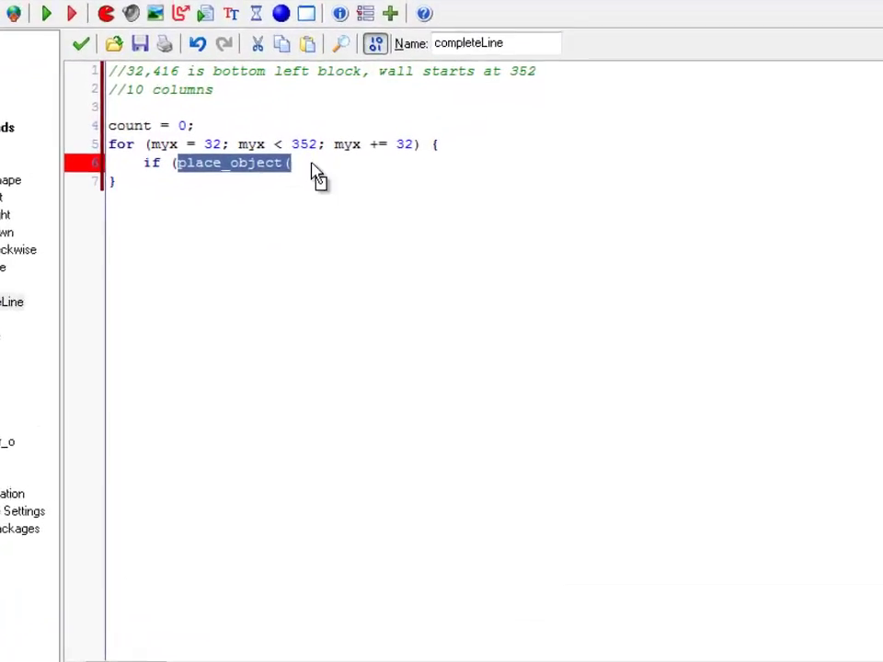
{"action": "key", "text": "shift+Left"}
{"action": "key", "text": "shift+Left"}
{"action": "key", "text": "shift+Left"}
{"action": "key", "text": "shift+Left"}
{"action": "key", "text": "shift+Left"}
{"action": "key", "text": "shift+Left"}
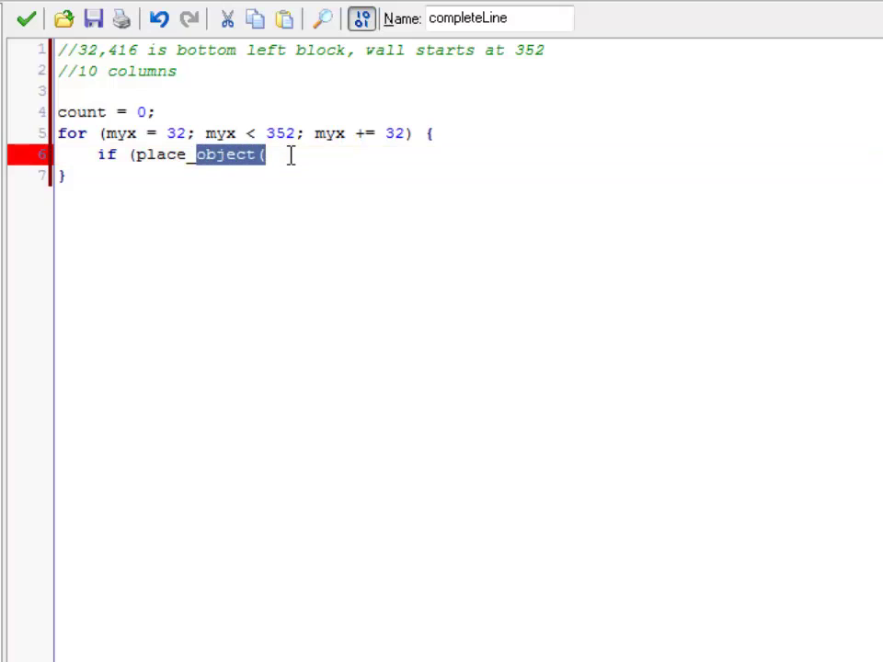
{"action": "type", "text": "meeting("}
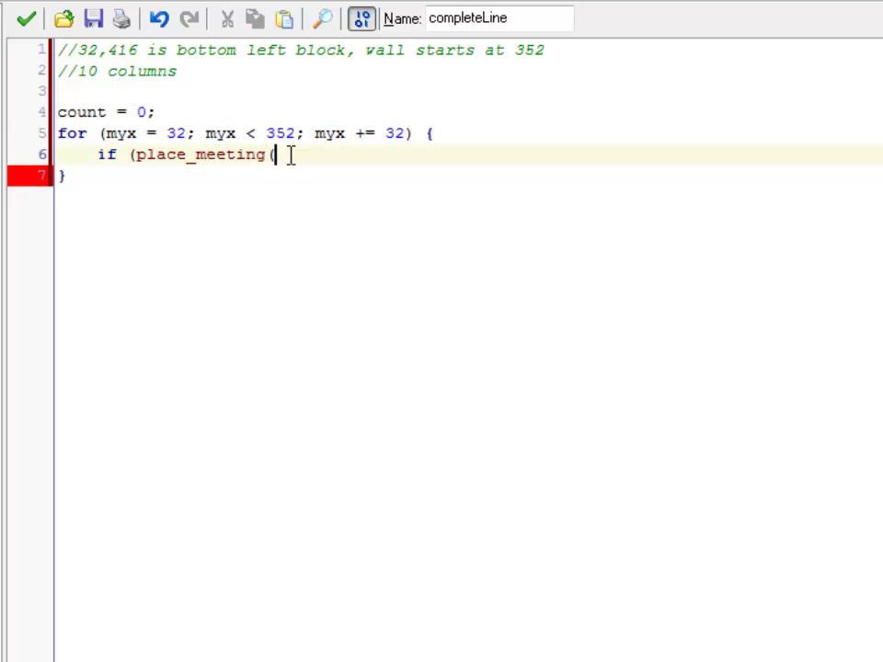
{"action": "type", "text": "myx"}
{"action": "type", "text": ","}
Step: Add 'myy = 416;' on a new line below count
{"action": "key", "text": "Up"}
{"action": "key", "text": "Up"}
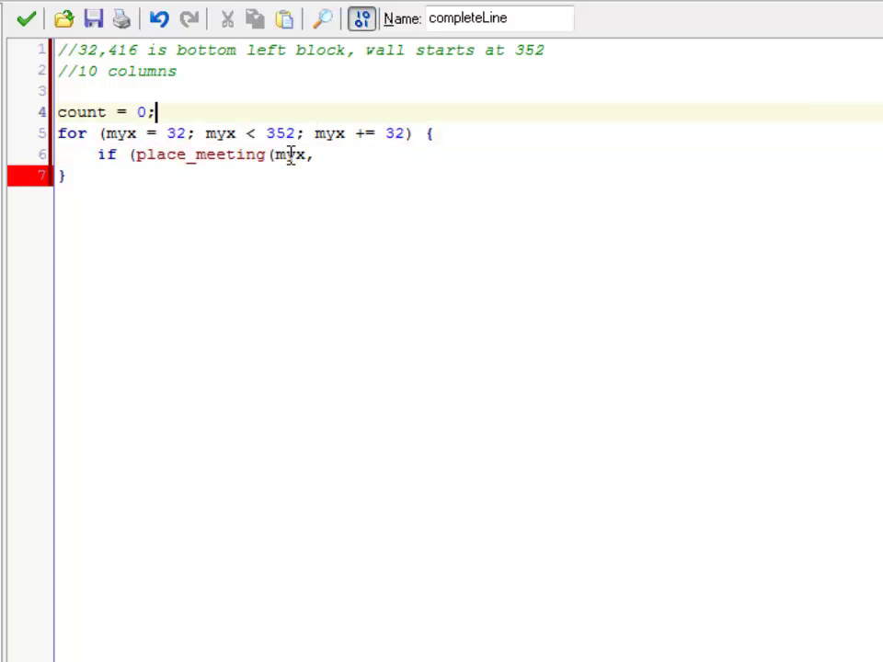
{"action": "key", "text": "Return"}
{"action": "type", "text": "my"}
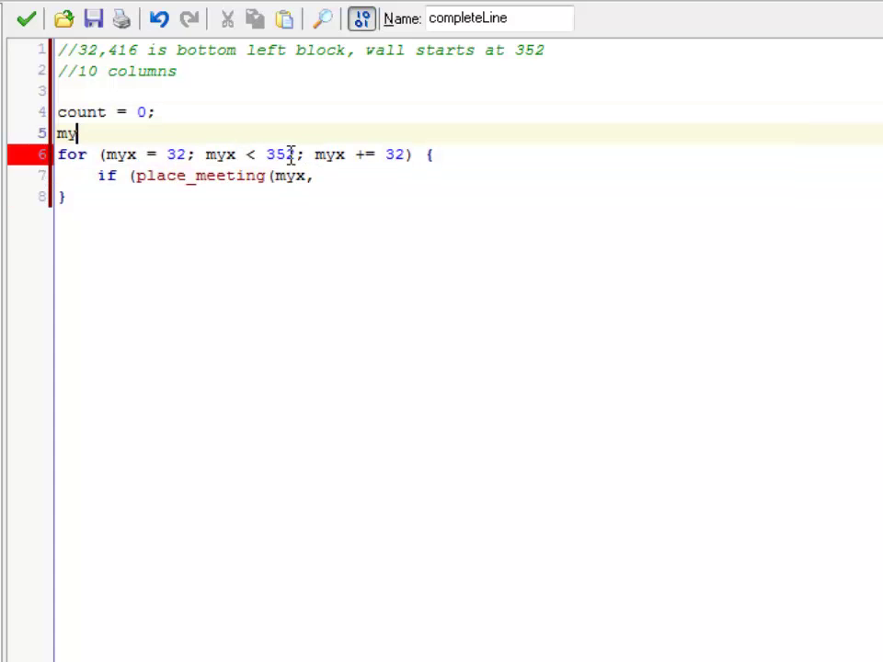
{"action": "type", "text": "y = 4"}
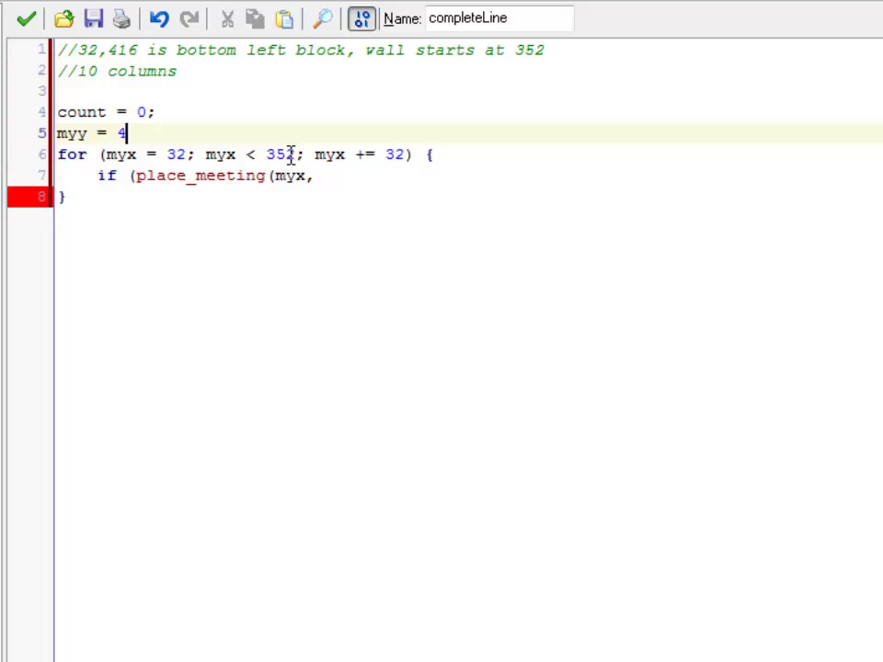
{"action": "type", "text": "16;"}
Step: Complete the condition as place_meeting(myx, myy, solid_o) == true with an opening brace
{"action": "key", "text": "Down"}
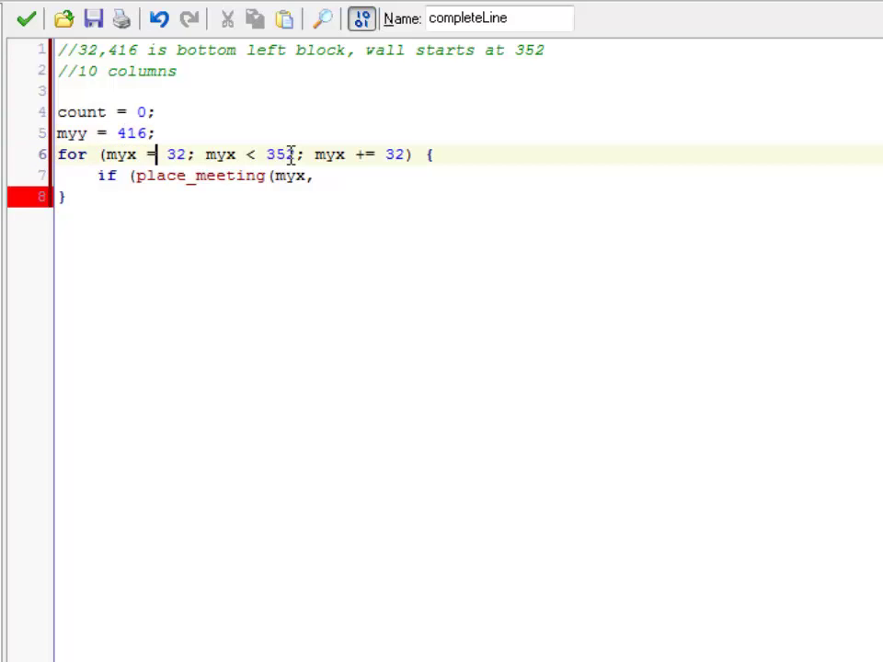
{"action": "key", "text": "Down"}
{"action": "key", "text": "End"}
{"action": "type", "text": "my"}
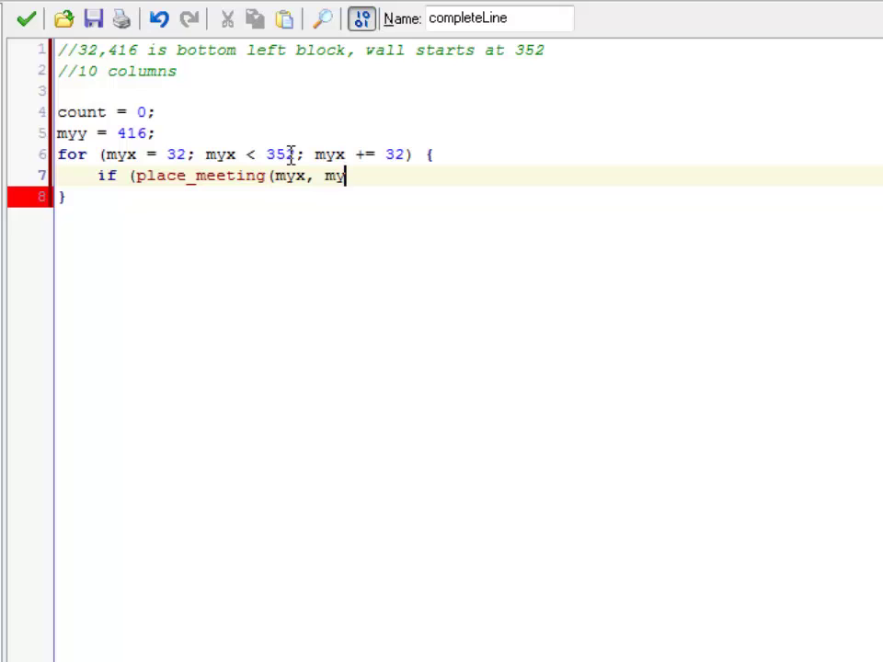
{"action": "type", "text": "y, solid_"}
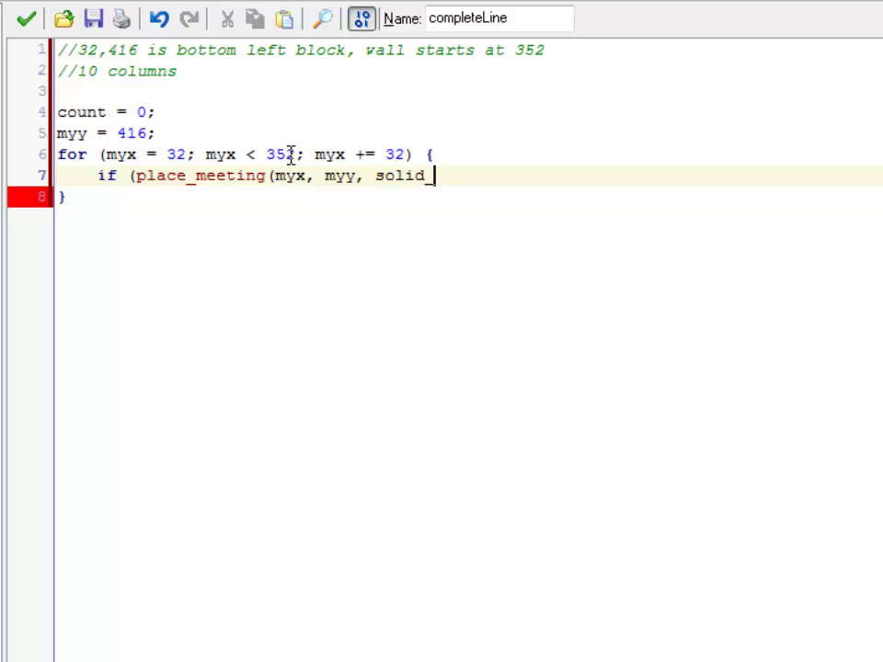
{"action": "type", "text": "o)"}
{"action": "type", "text": " == true"}
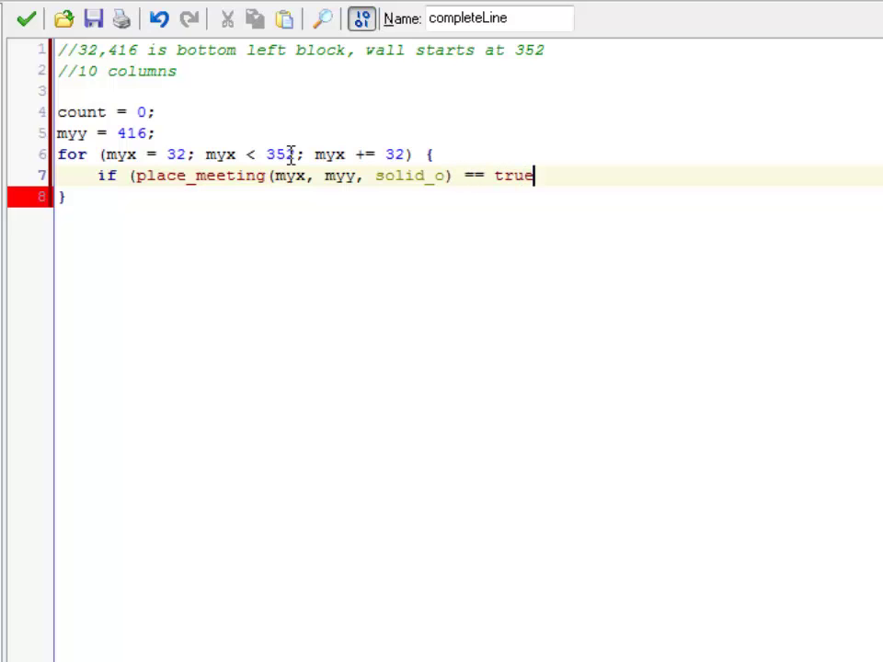
{"action": "type", "text": ") "}
{"action": "type", "text": "{"}
Step: Close the if block and put 'count += 1;' inside it
{"action": "key", "text": "Return"}
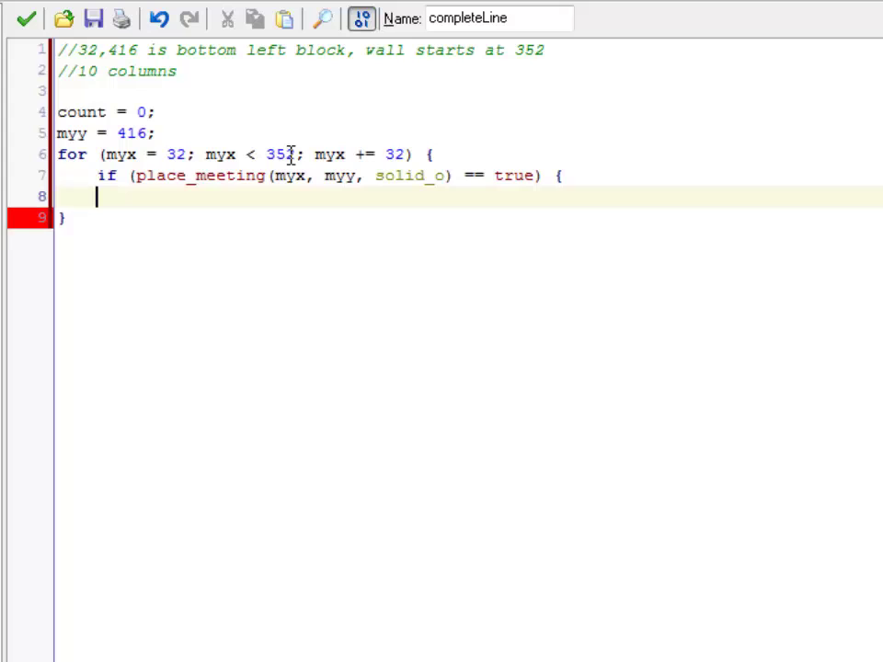
{"action": "key", "text": "Return"}
{"action": "type", "text": "}"}
{"action": "key", "text": "Up"}
{"action": "key", "text": "End"}
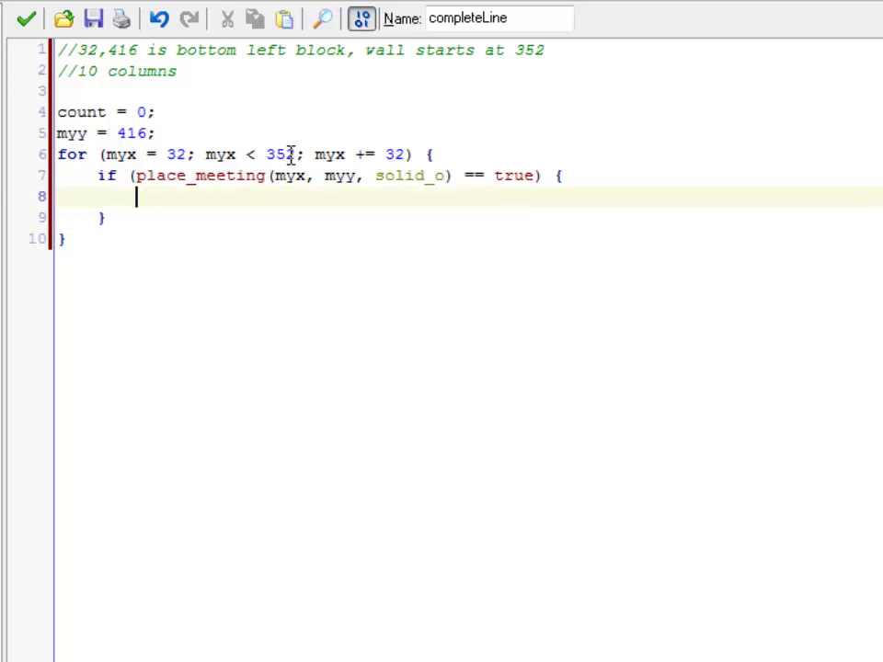
{"action": "type", "text": "count "}
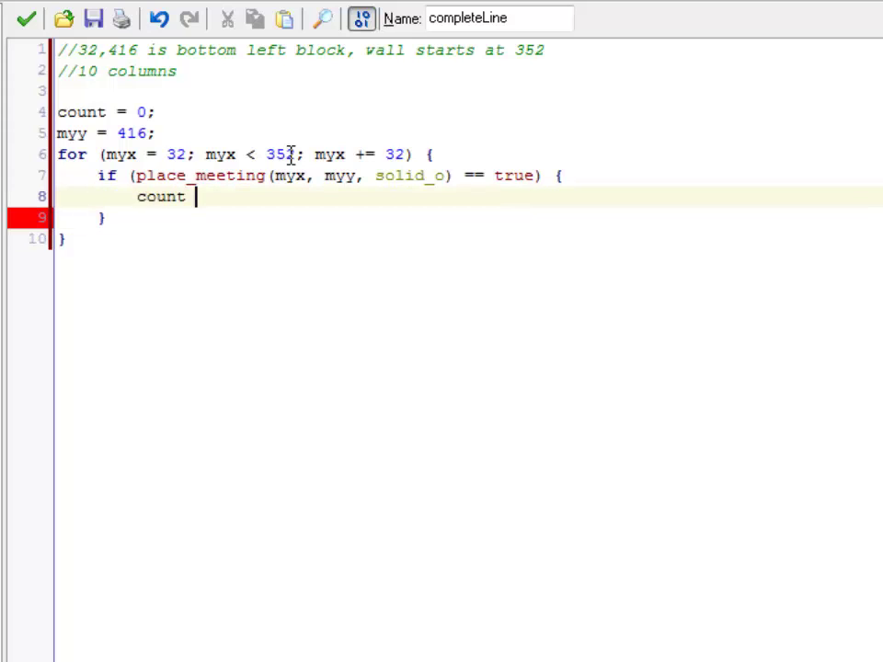
{"action": "type", "text": "+= 1;"}
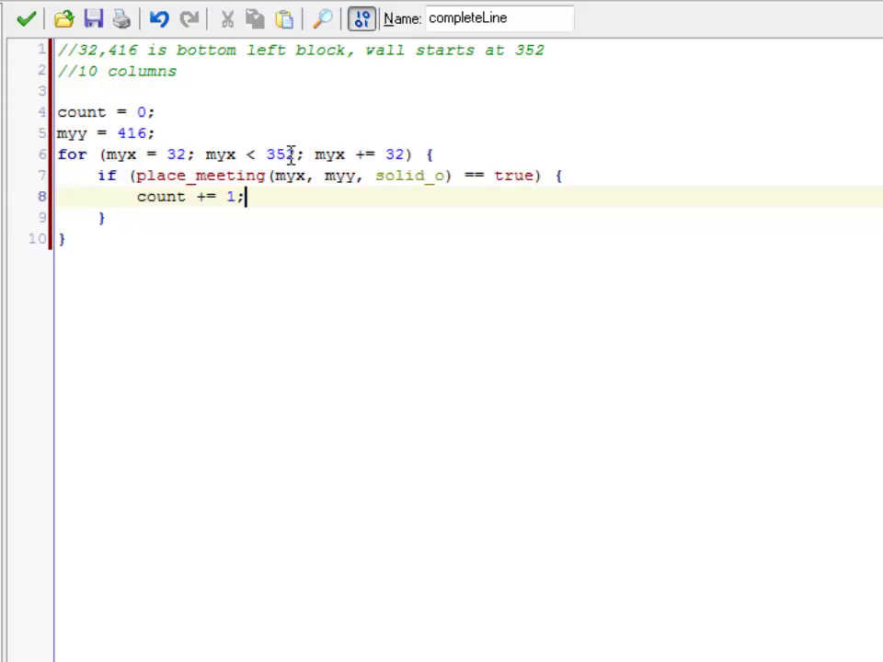
{"action": "key", "text": "Down"}
{"action": "key", "text": "Down"}
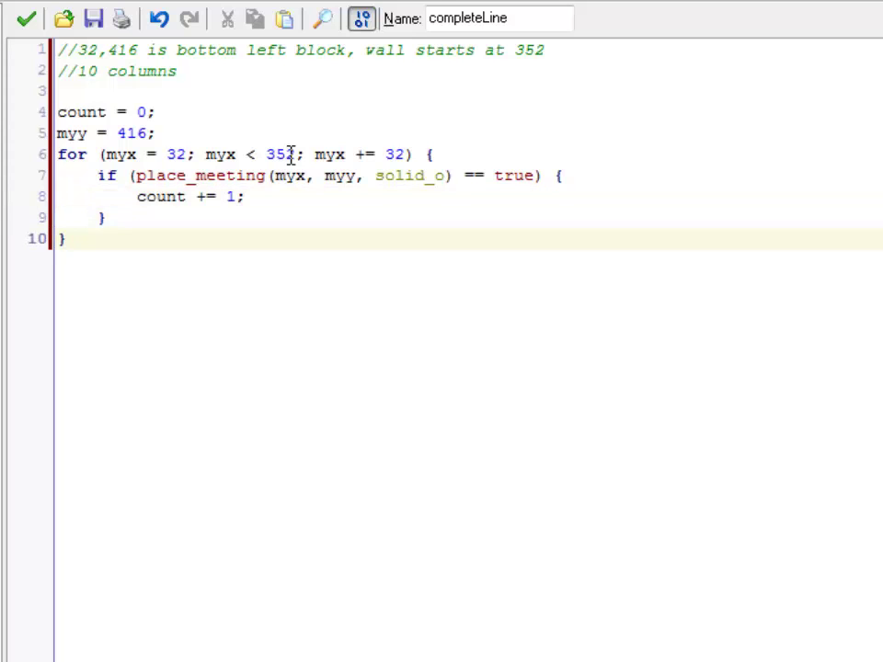
Step: Add 'NUM_COLUMNS = 10;' beneath the comments and begin 'if (' after the loop
{"action": "key", "text": "Return"}
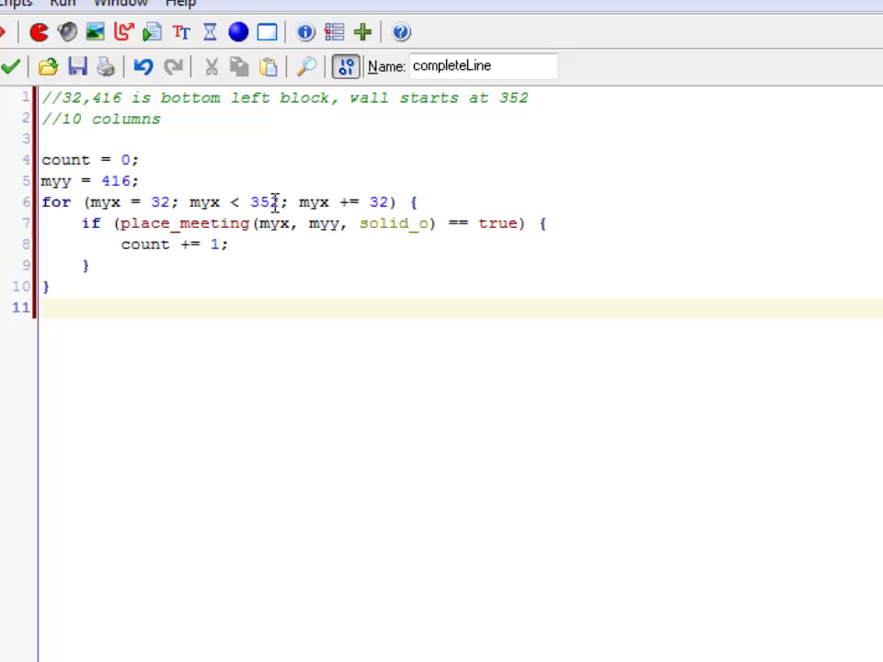
{"action": "key", "text": "Up"}
{"action": "key", "text": "Up"}
{"action": "key", "text": "Up"}
{"action": "key", "text": "Up"}
{"action": "key", "text": "Up"}
{"action": "key", "text": "Up"}
{"action": "key", "text": "Up"}
{"action": "key", "text": "Up"}
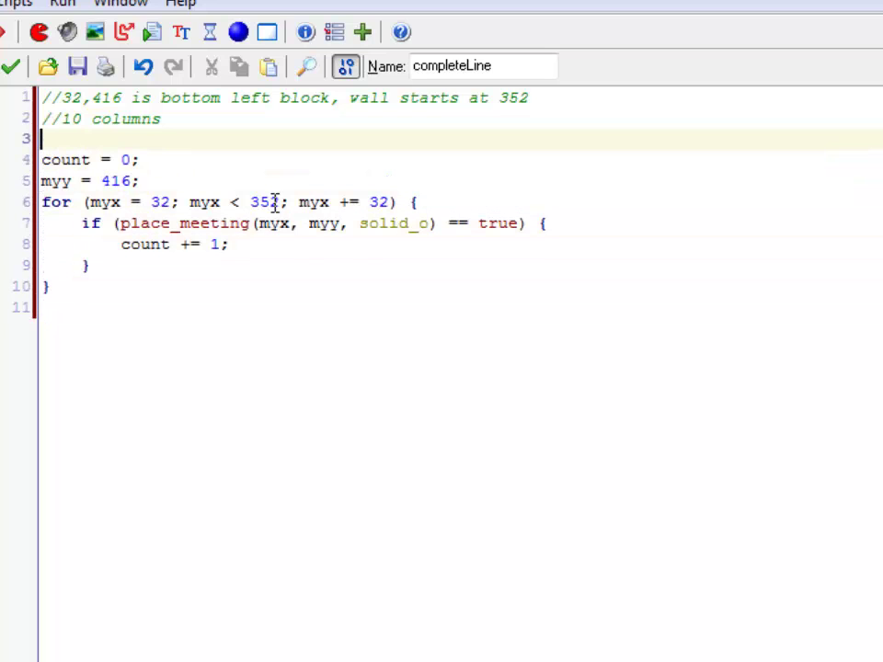
{"action": "key", "text": "Down"}
{"action": "key", "text": "Down"}
{"action": "key", "text": "Down"}
{"action": "key", "text": "Down"}
{"action": "key", "text": "Down"}
{"action": "key", "text": "Down"}
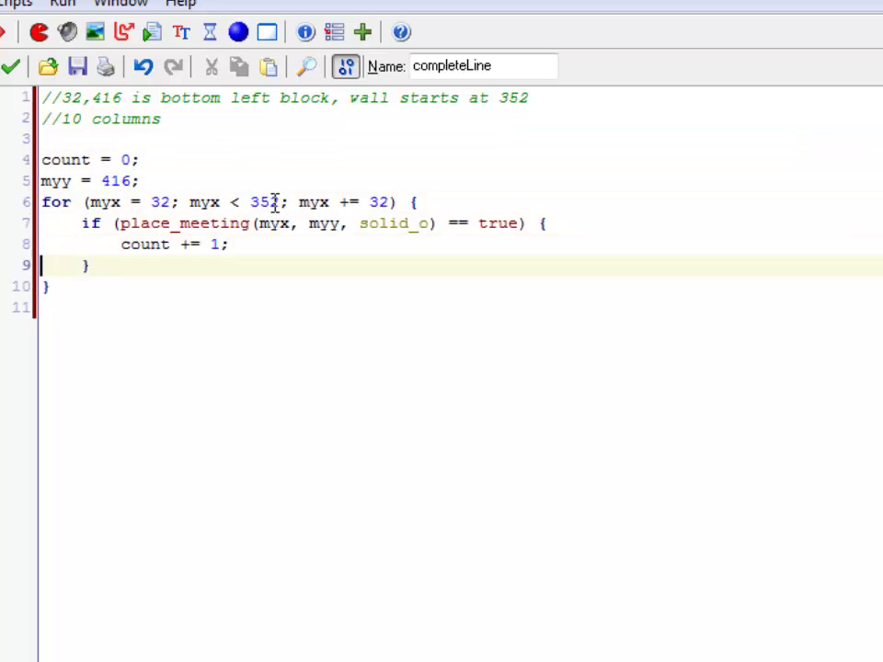
{"action": "key", "text": "Down"}
{"action": "key", "text": "Down"}
{"action": "key", "text": "Up"}
{"action": "key", "text": "Up"}
{"action": "key", "text": "Up"}
{"action": "key", "text": "Up"}
{"action": "key", "text": "Up"}
{"action": "key", "text": "Up"}
{"action": "key", "text": "Up"}
{"action": "key", "text": "Up"}
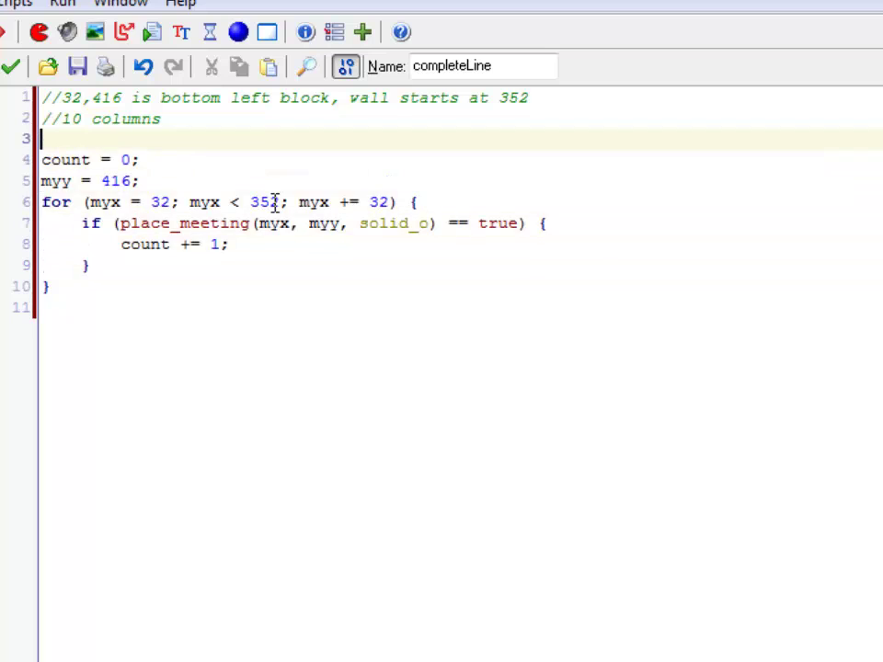
{"action": "key", "text": "Return"}
{"action": "key", "text": "Return"}
{"action": "key", "text": "Up"}
{"action": "key", "text": "Up"}
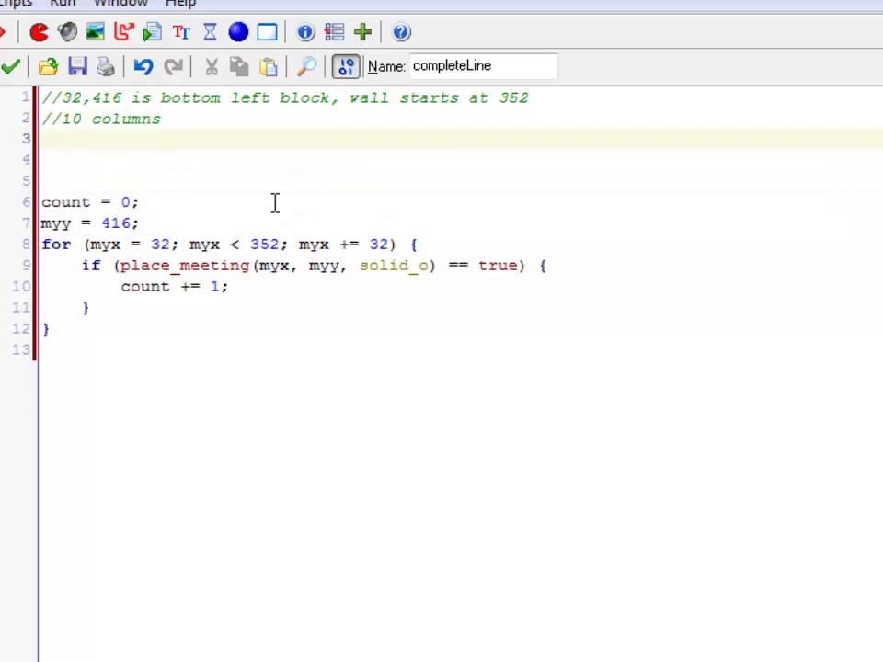
{"action": "type", "text": "N"}
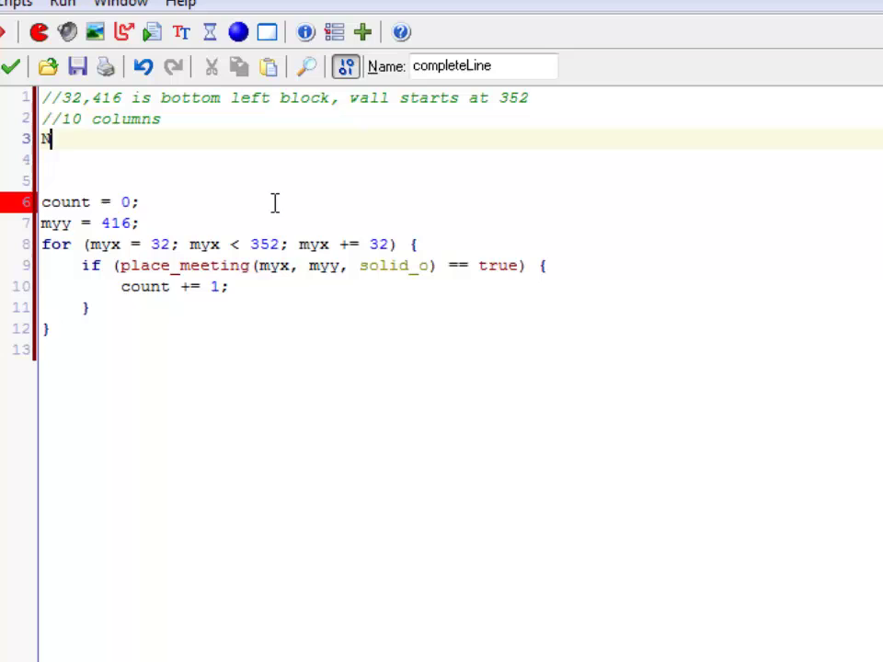
{"action": "type", "text": "UM_COLUMNS"}
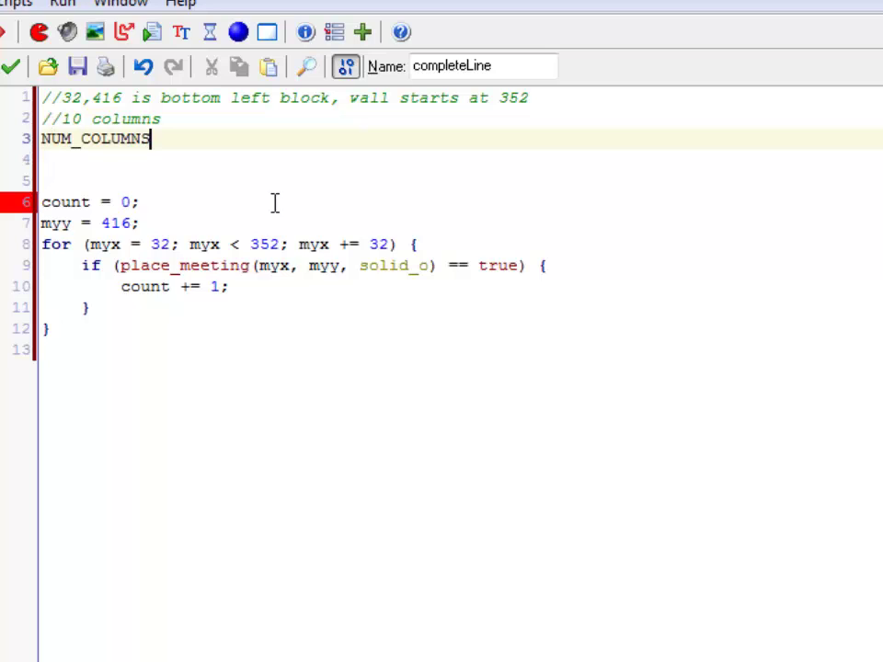
{"action": "type", "text": " = 10;"}
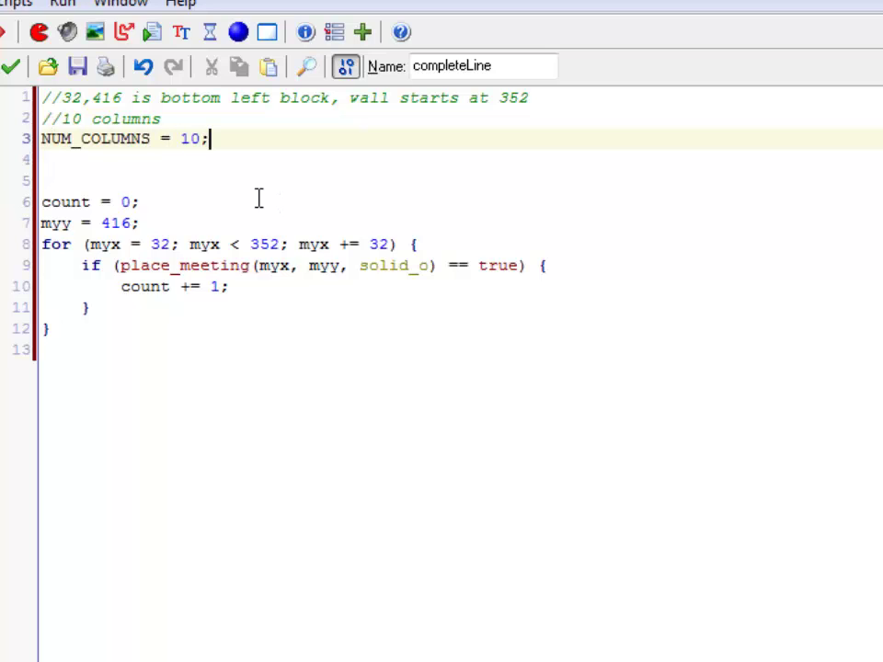
{"action": "left_click", "coordinate": [88, 407]}
{"action": "type", "text": "if ("}
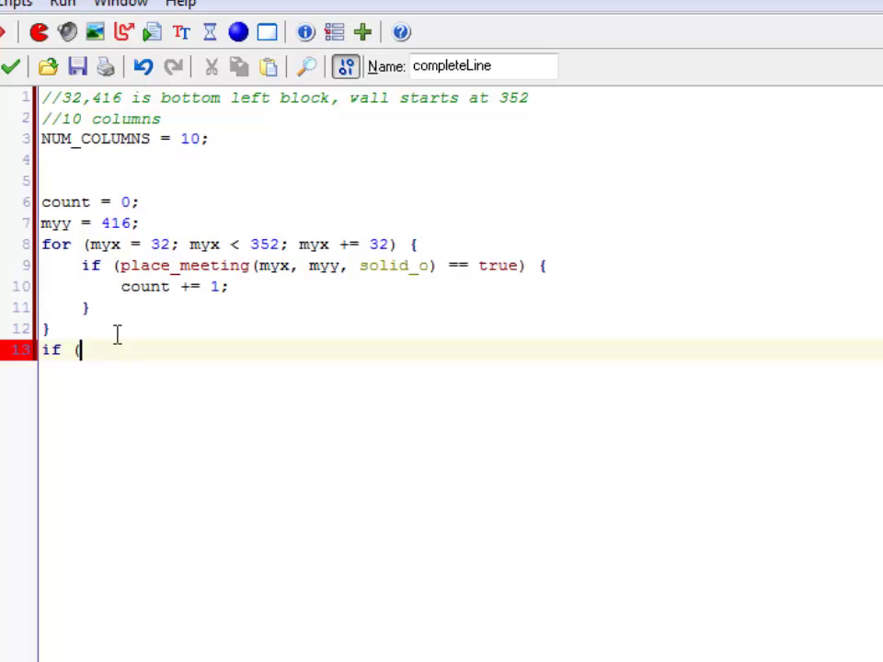
Step: Finish the if as count == NUM_COLUMNS with braces and comment '//if there is a complete row'
{"action": "double_click", "coordinate": [262, 245]}
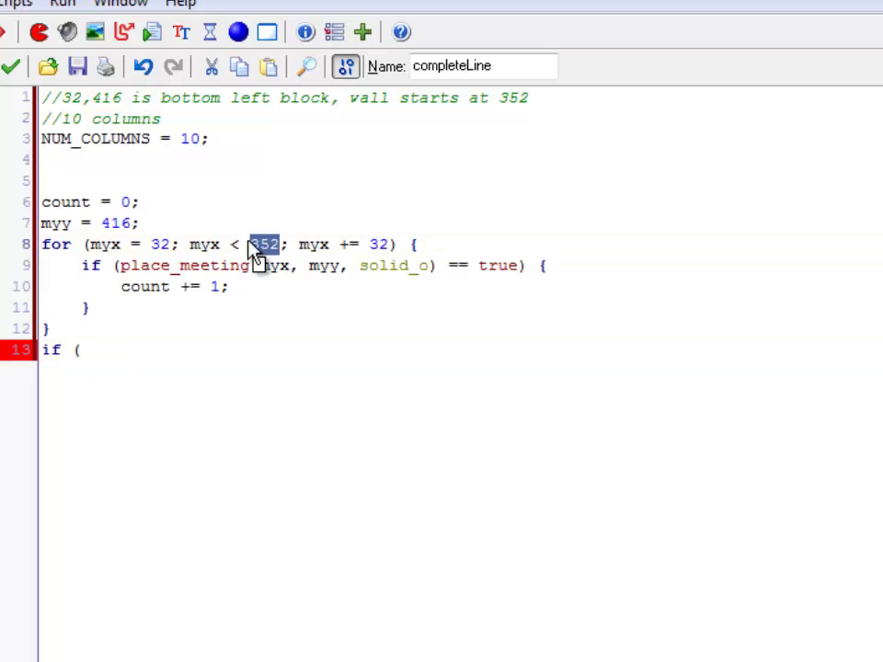
{"action": "left_click", "coordinate": [138, 351]}
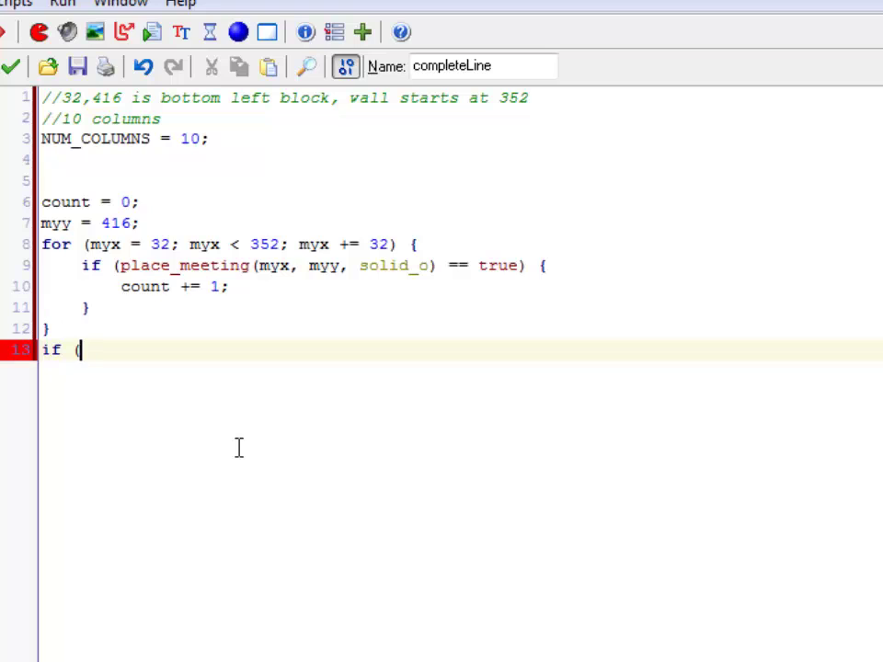
{"action": "type", "text": "count == "}
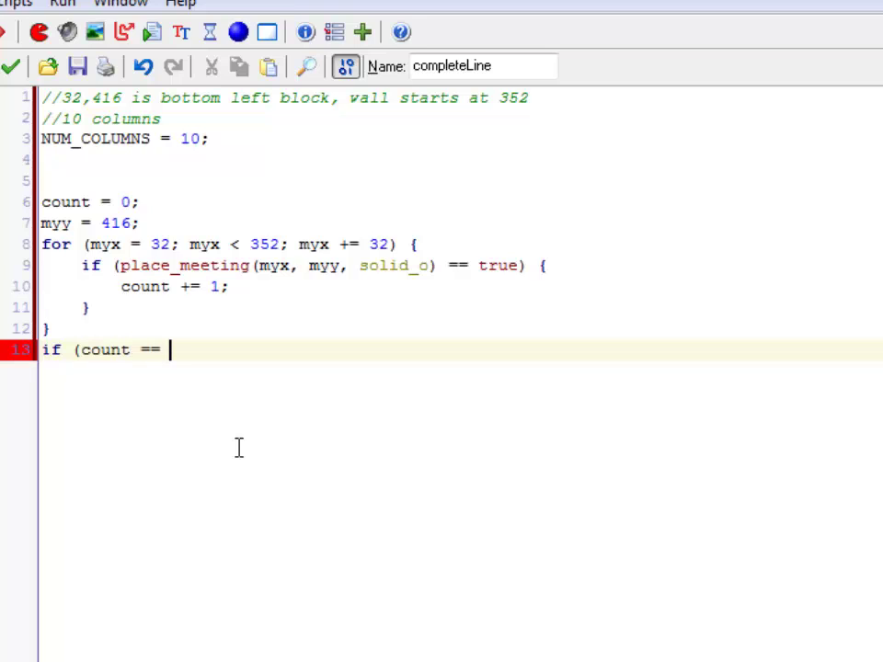
{"action": "type", "text": "NUM_CO"}
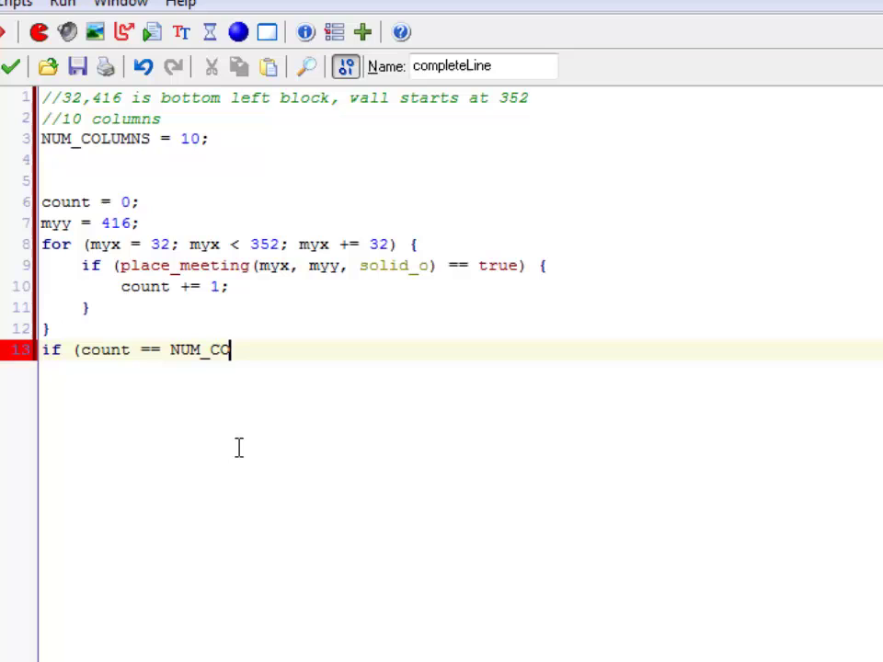
{"action": "type", "text": "LUMNS) "}
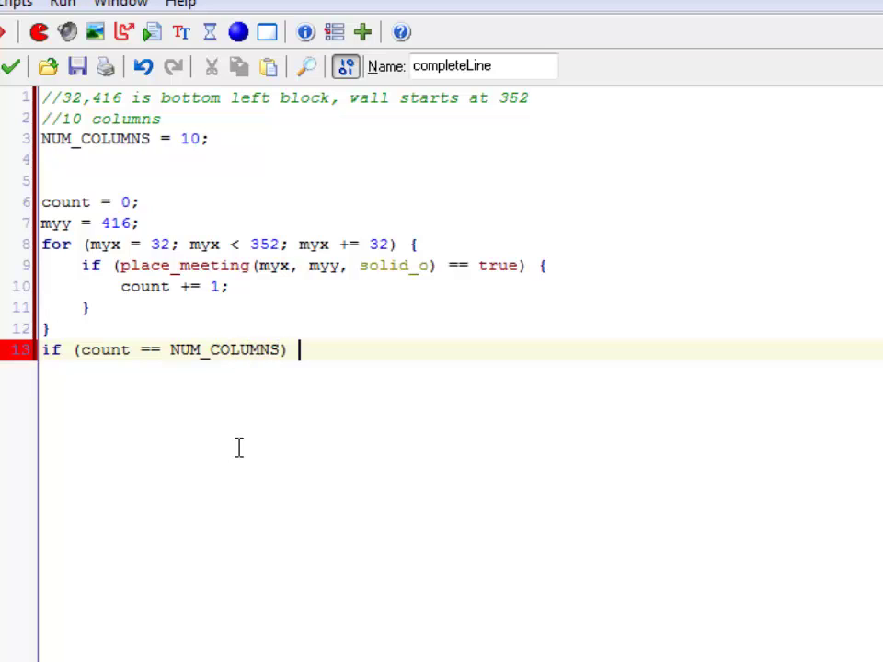
{"action": "type", "text": "{"}
{"action": "key", "text": "Return"}
{"action": "key", "text": "Return"}
{"action": "type", "text": "}"}
{"action": "key", "text": "Up"}
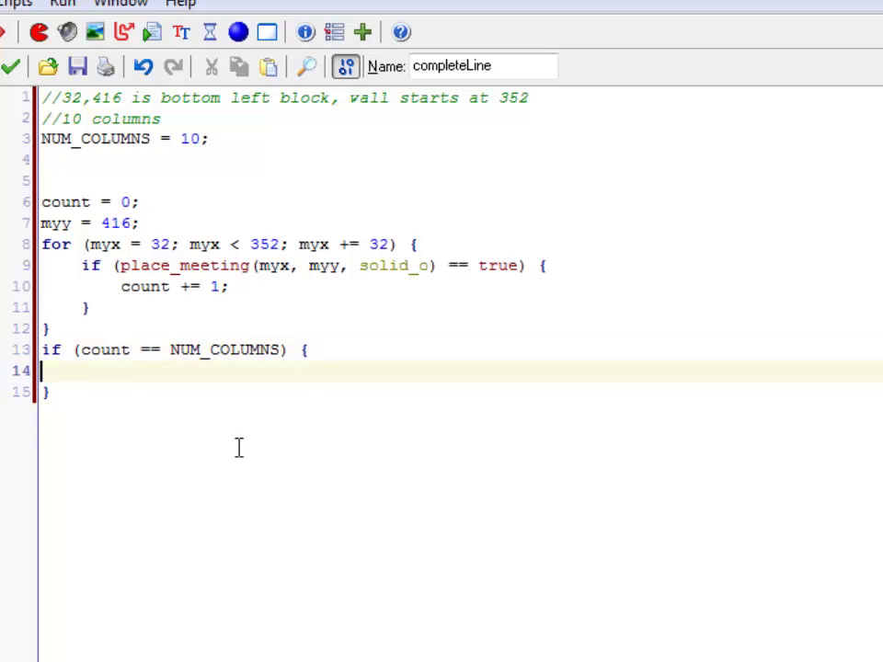
{"action": "key", "text": "Up"}
{"action": "key", "text": "End"}
{"action": "type", "text": "//if "}
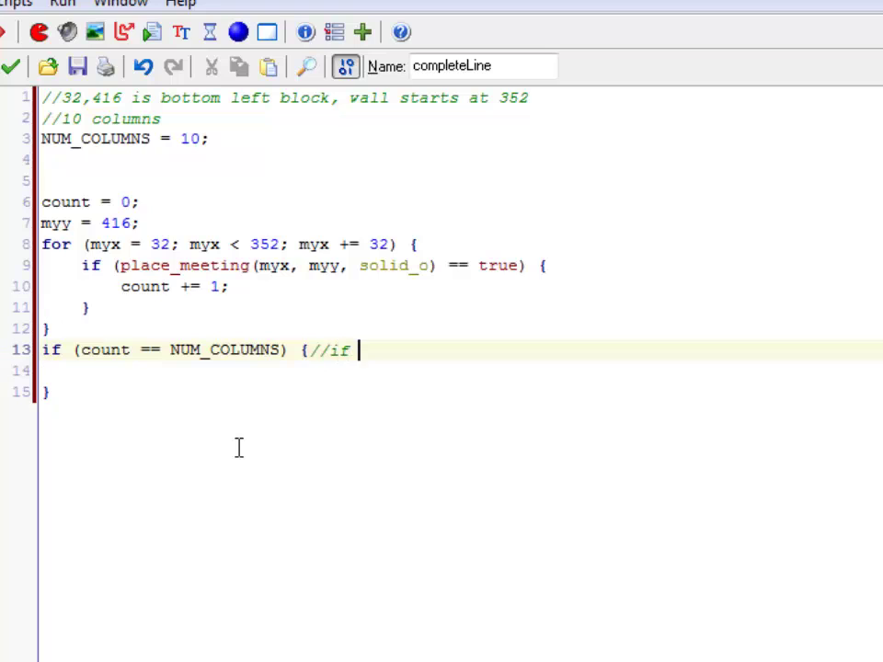
{"action": "type", "text": "there is a compl"}
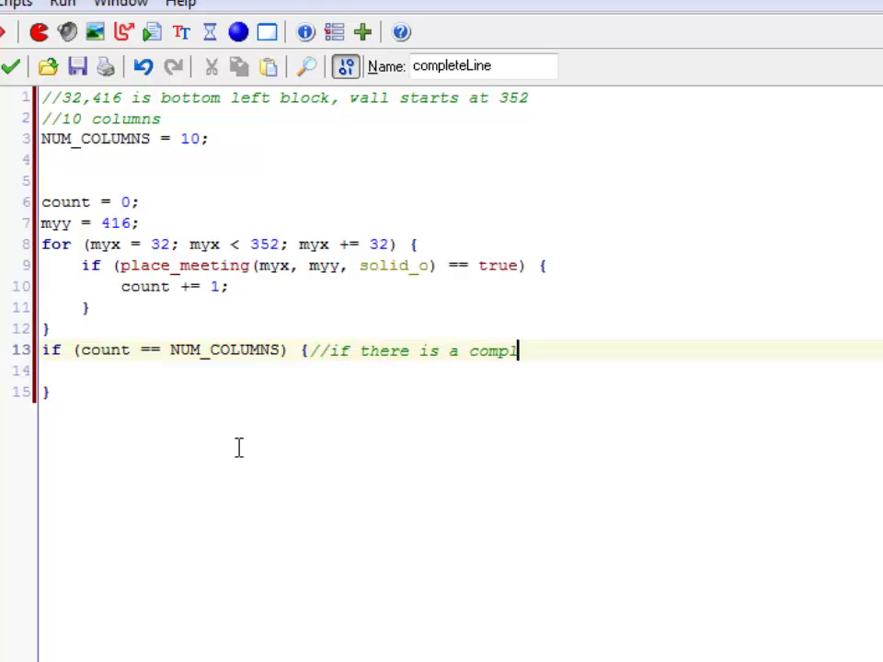
{"action": "type", "text": "ete row"}
{"action": "key", "text": "Down"}
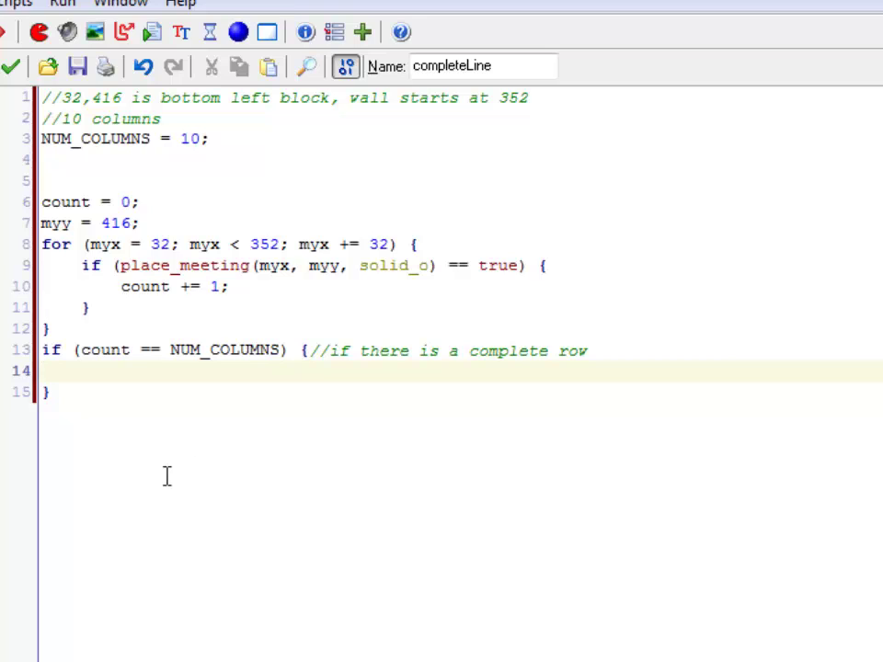
Step: Comment the for loop's opening line with '//check for solids in a row'
{"action": "left_click", "coordinate": [494, 230]}
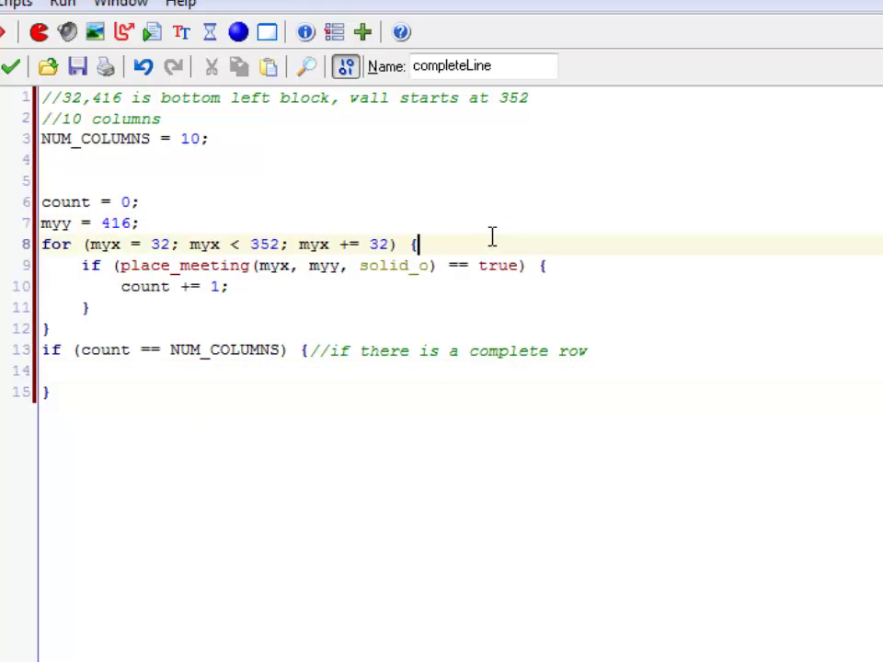
{"action": "type", "text": "//check "}
{"action": "type", "text": "for solid"}
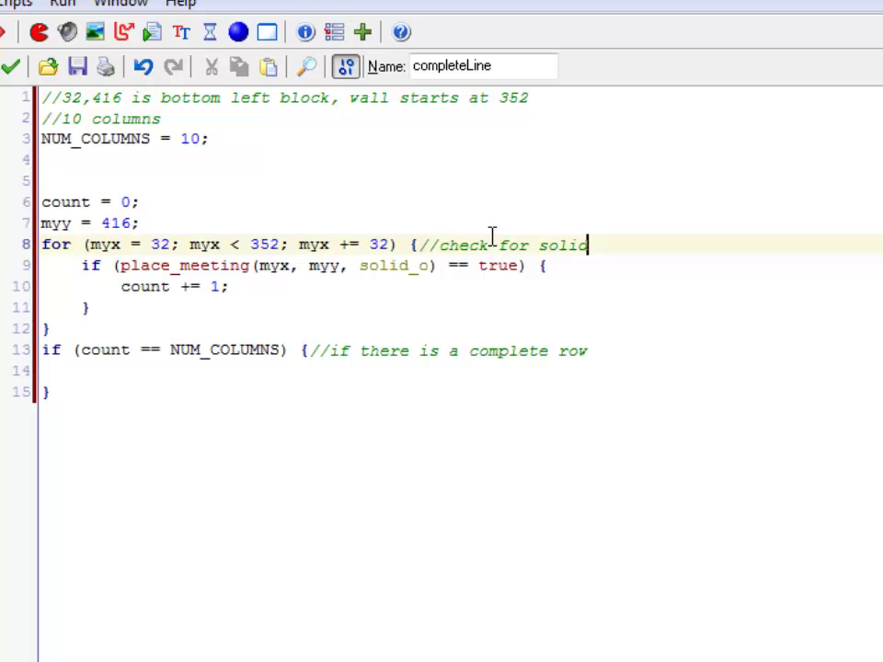
{"action": "type", "text": "s in a row"}
{"action": "key", "text": "Down"}
{"action": "key", "text": "Down"}
{"action": "key", "text": "Down"}
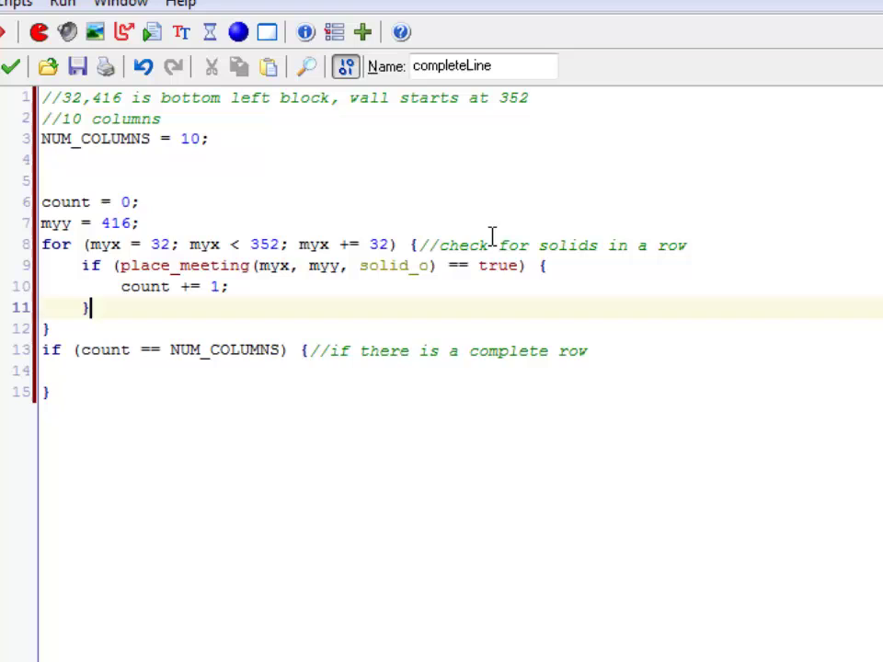
{"action": "key", "text": "Down"}
{"action": "key", "text": "Down"}
{"action": "key", "text": "Down"}
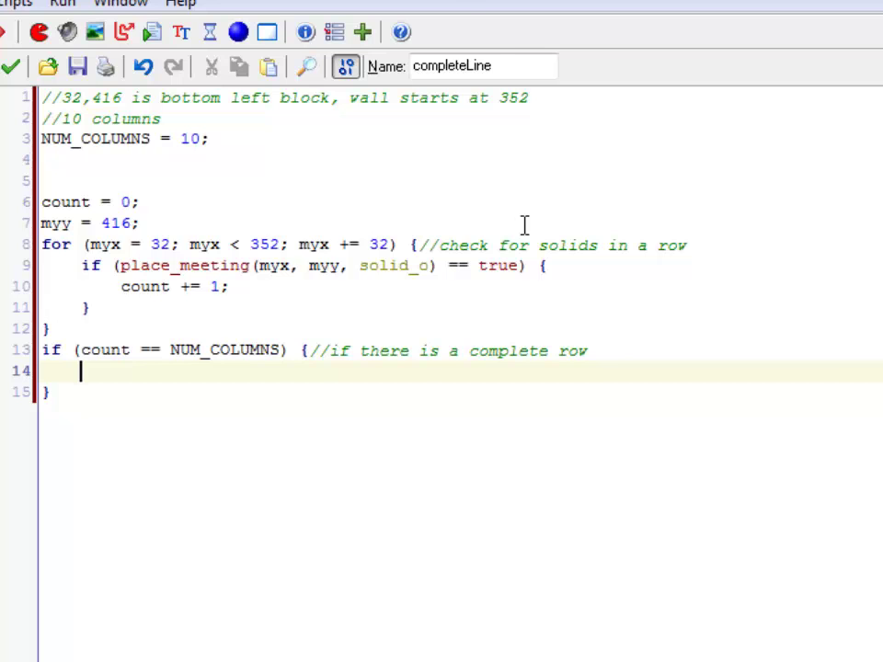
Step: Look up 'collision' in the Help index and open the collision_point() entry
{"action": "left_click", "coordinate": [402, 33]}
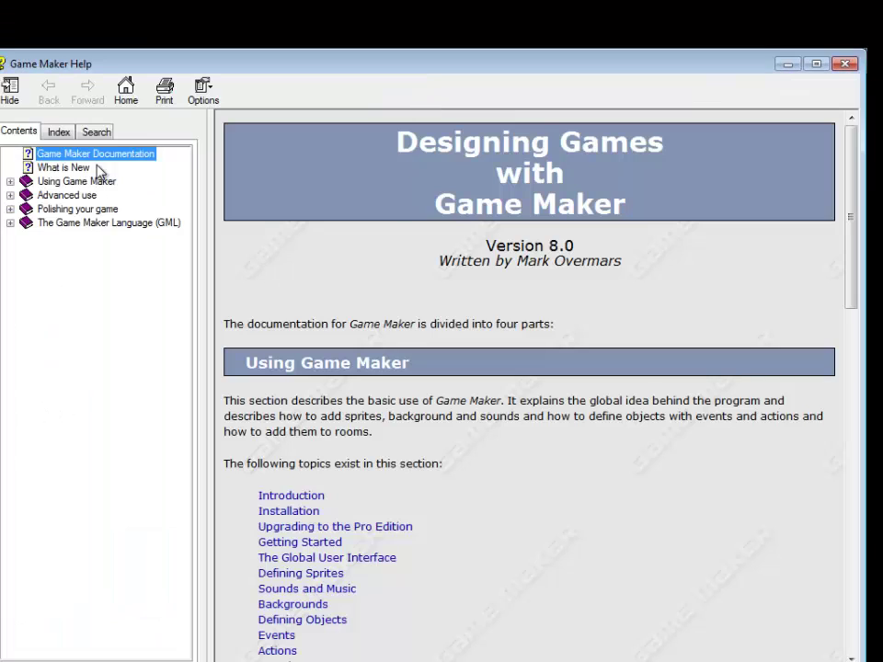
{"action": "left_click", "coordinate": [61, 131]}
{"action": "type", "text": "colli"}
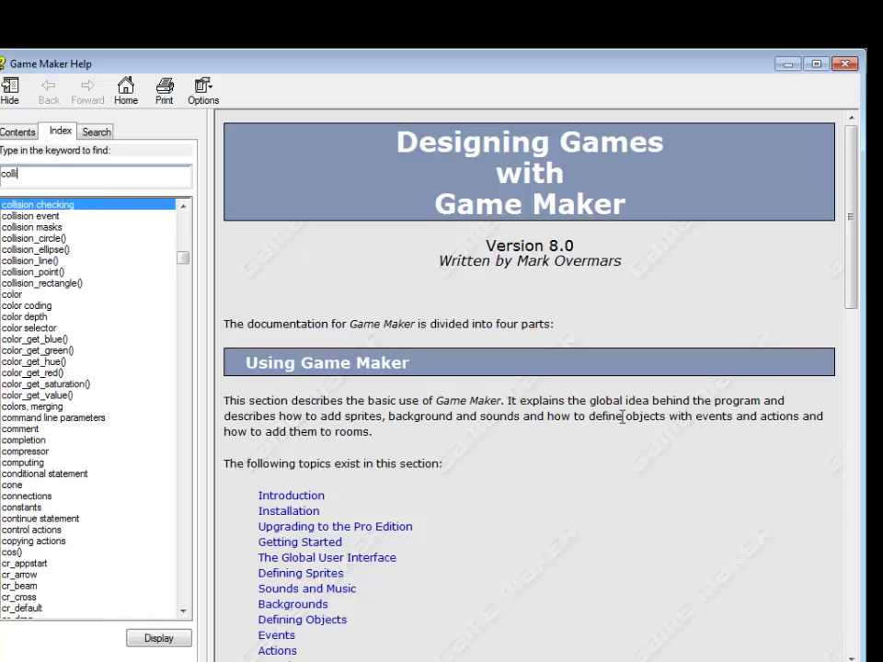
{"action": "type", "text": "sion"}
{"action": "double_click", "coordinate": [35, 272]}
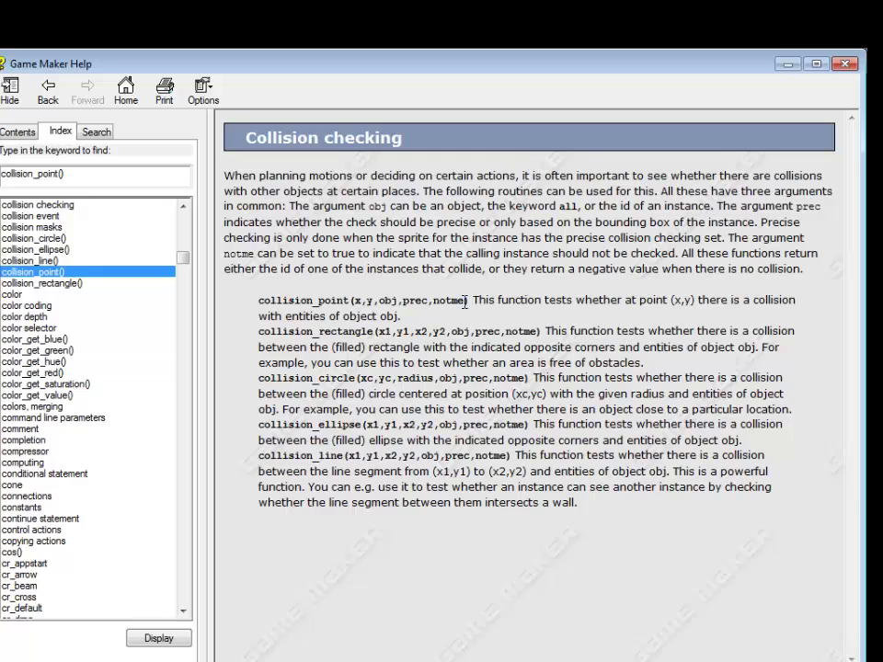
Step: Read collision_point()'s description and its note that it returns an instance id or a negative value
{"action": "left_click_drag", "start_coordinate": [258, 301], "coordinate": [409, 316]}
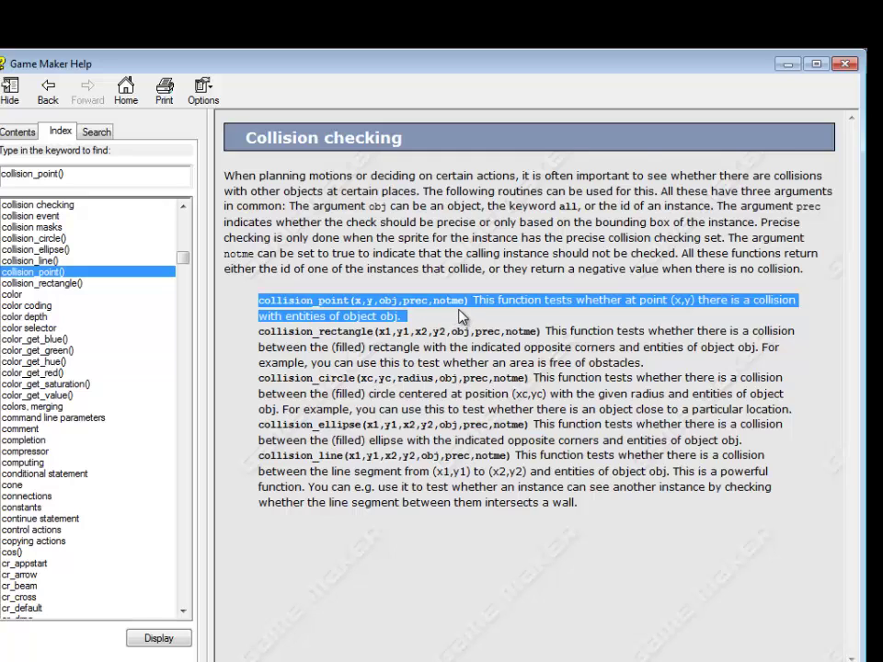
{"action": "left_click", "coordinate": [460, 317]}
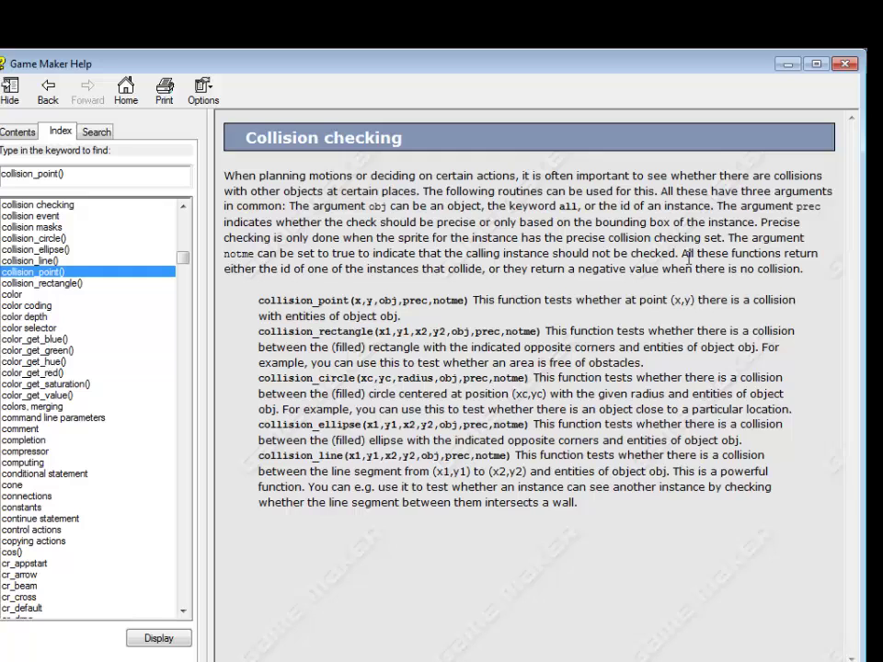
{"action": "mouse_move", "coordinate": [681, 254]}
{"action": "left_mouse_down"}
{"action": "mouse_move", "coordinate": [390, 266]}
{"action": "mouse_move", "coordinate": [482, 268]}
{"action": "left_mouse_up"}
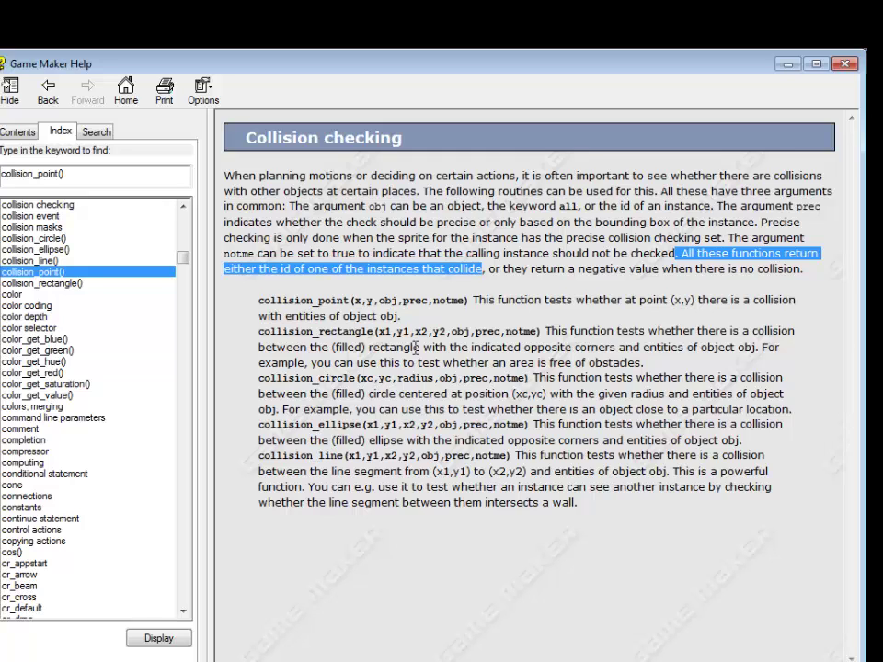
{"action": "left_click", "coordinate": [466, 321]}
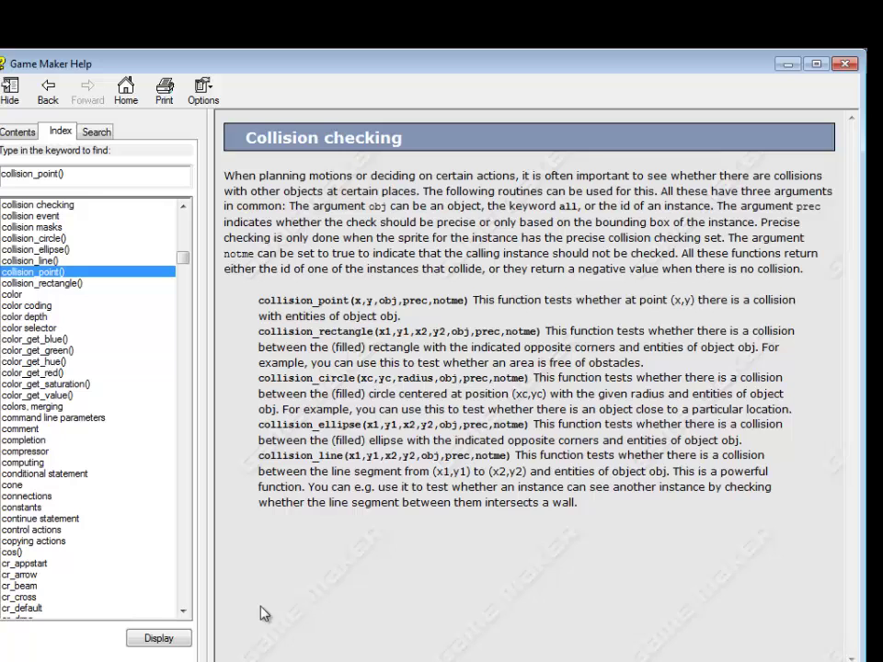
Step: Write for (myx = 32; myx < 352; myx += 32) { } on line 14 with an indented empty body
{"action": "key", "text": "alt+Tab"}
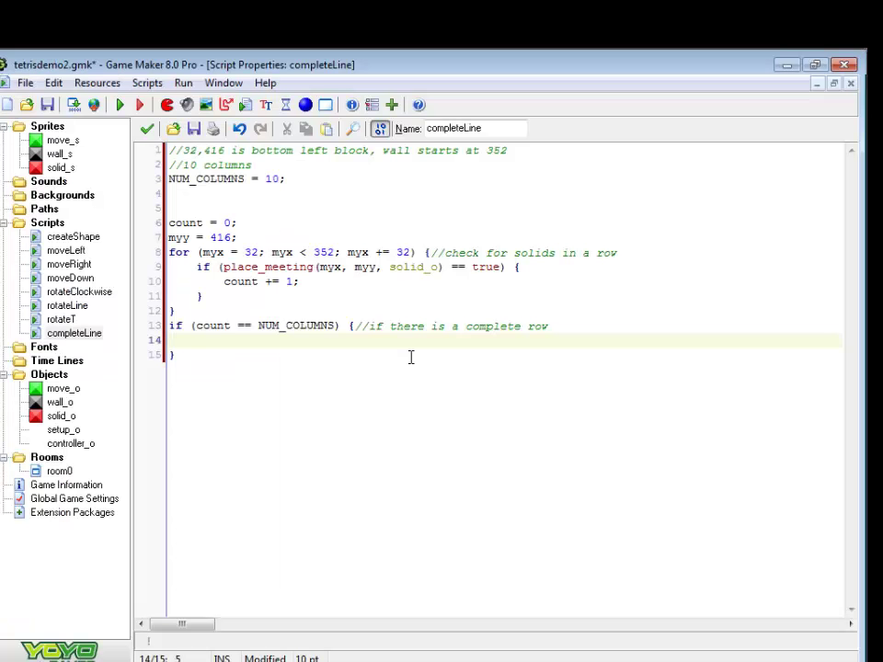
{"action": "type", "text": "for ("}
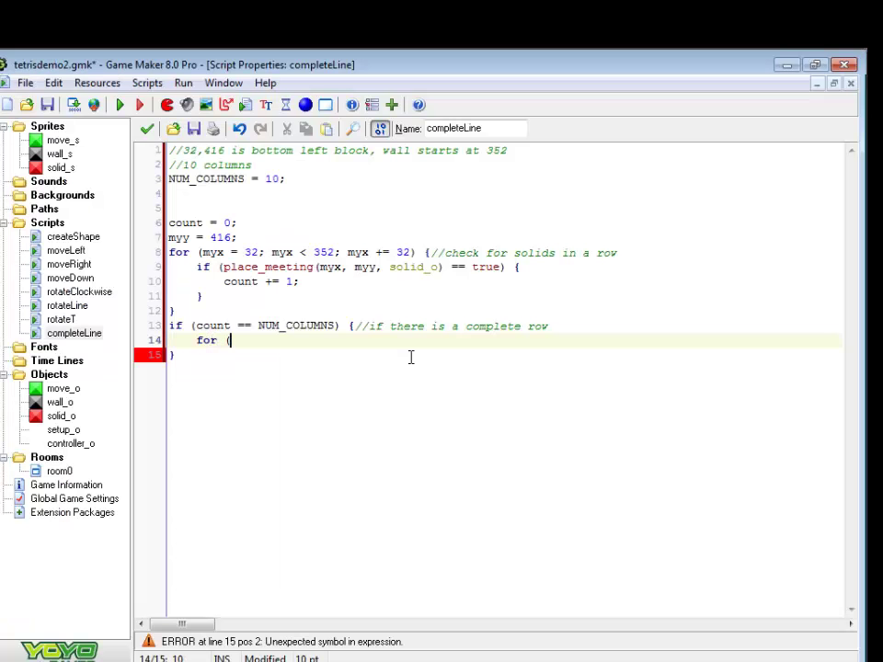
{"action": "type", "text": "myx "}
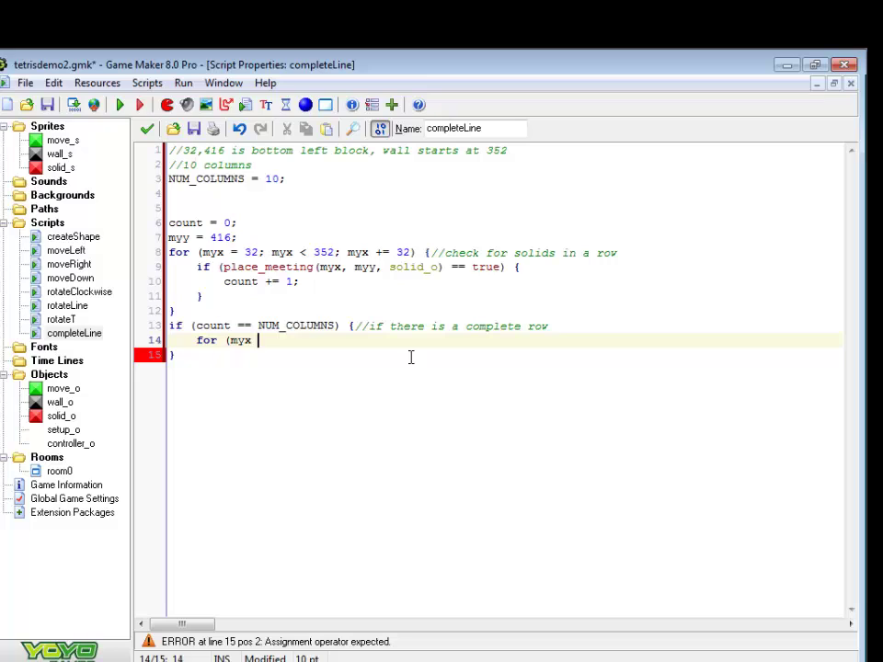
{"action": "type", "text": "= "}
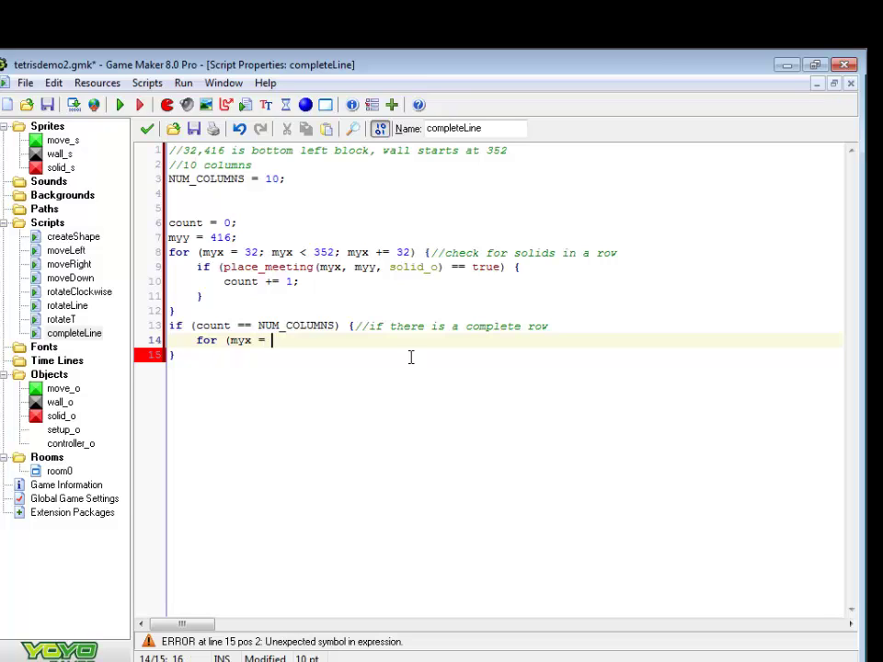
{"action": "type", "text": "32; myx "}
{"action": "type", "text": "< 352"}
{"action": "key", "text": "BackSpace"}
{"action": "key", "text": "BackSpace"}
{"action": "type", "text": "52;"}
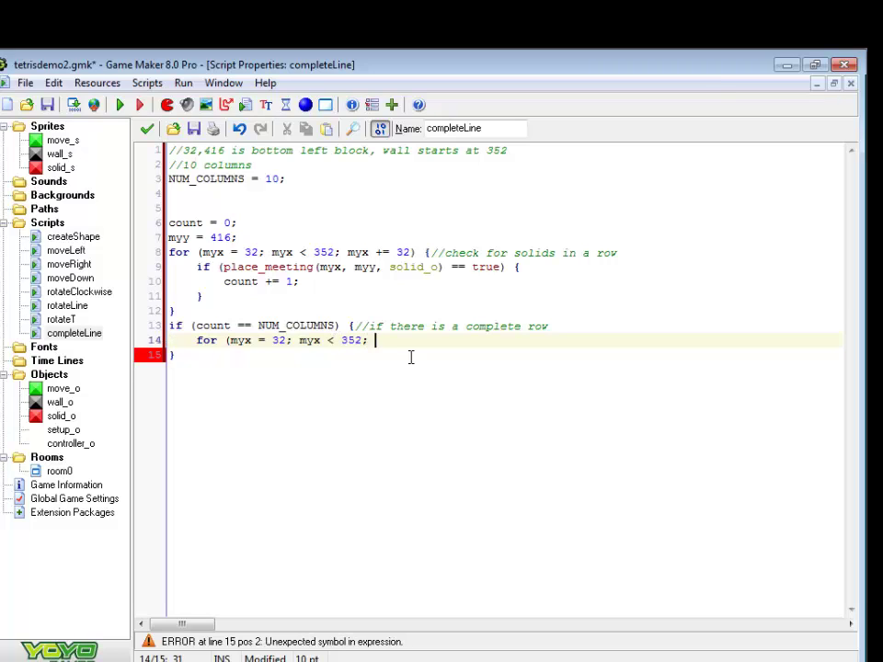
{"action": "type", "text": " myx "}
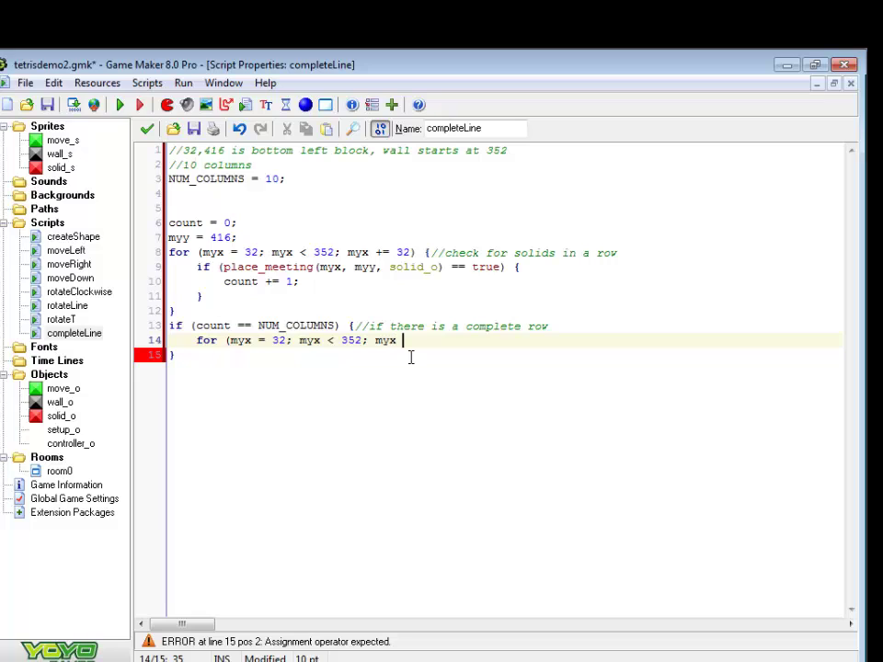
{"action": "type", "text": "+= 32"}
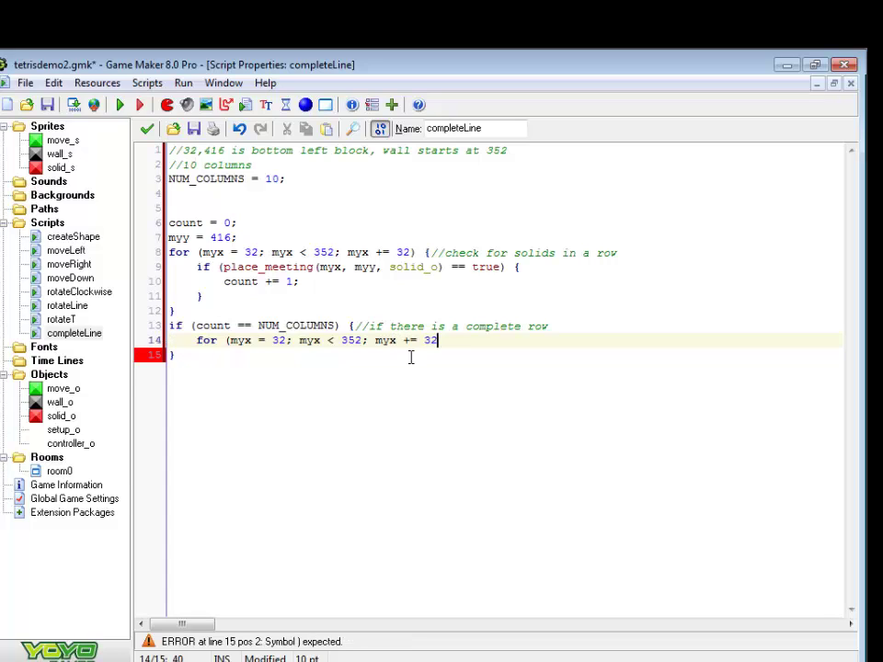
{"action": "type", "text": ") {"}
{"action": "key", "text": "Return"}
{"action": "key", "text": "Return"}
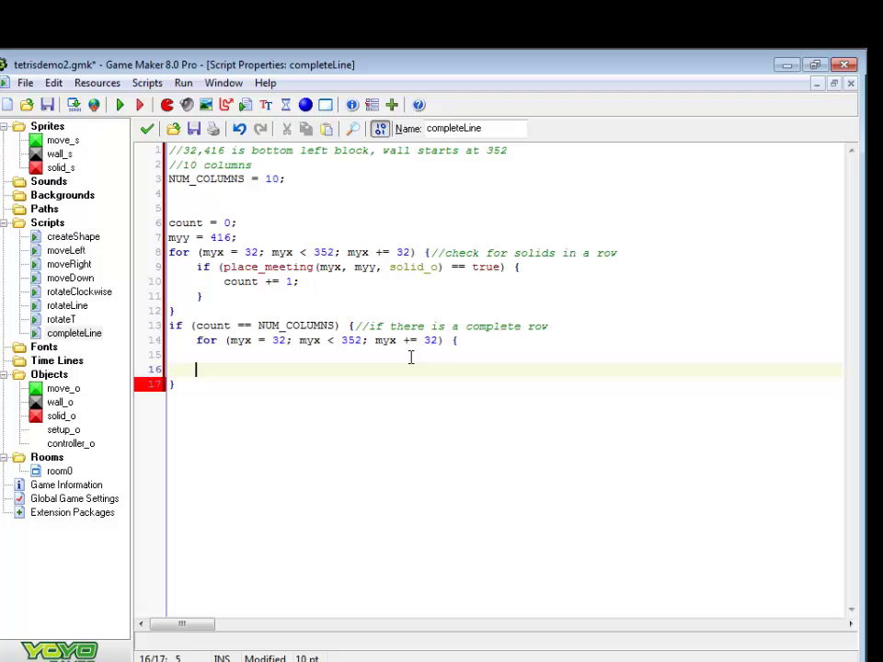
{"action": "key", "text": "Up"}
{"action": "key", "text": "Down"}
{"action": "key", "text": "Return"}
{"action": "type", "text": "}"}
{"action": "key", "text": "Up"}
{"action": "key", "text": "Up"}
{"action": "key", "text": "Tab"}
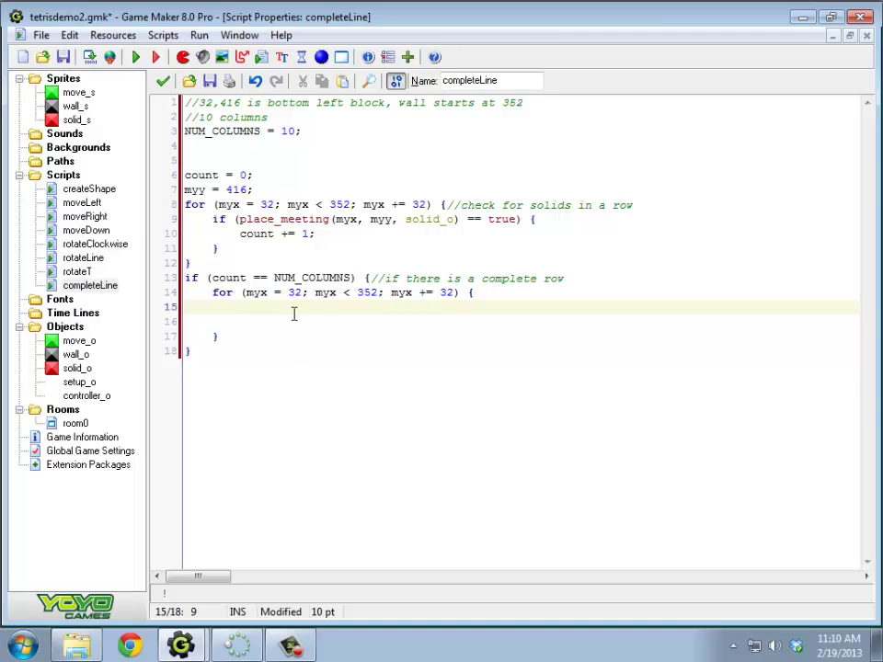
Step: Reopen Help, search the index for 'point', and open the position_destroy() entry
{"action": "left_click", "coordinate": [282, 35]}
{"action": "left_click", "coordinate": [308, 55]}
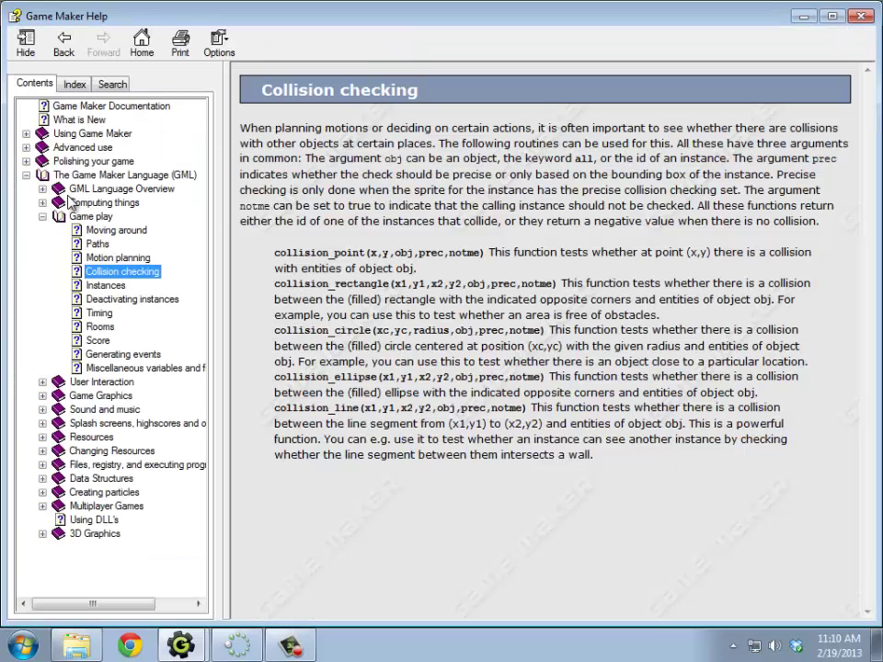
{"action": "left_click", "coordinate": [77, 83]}
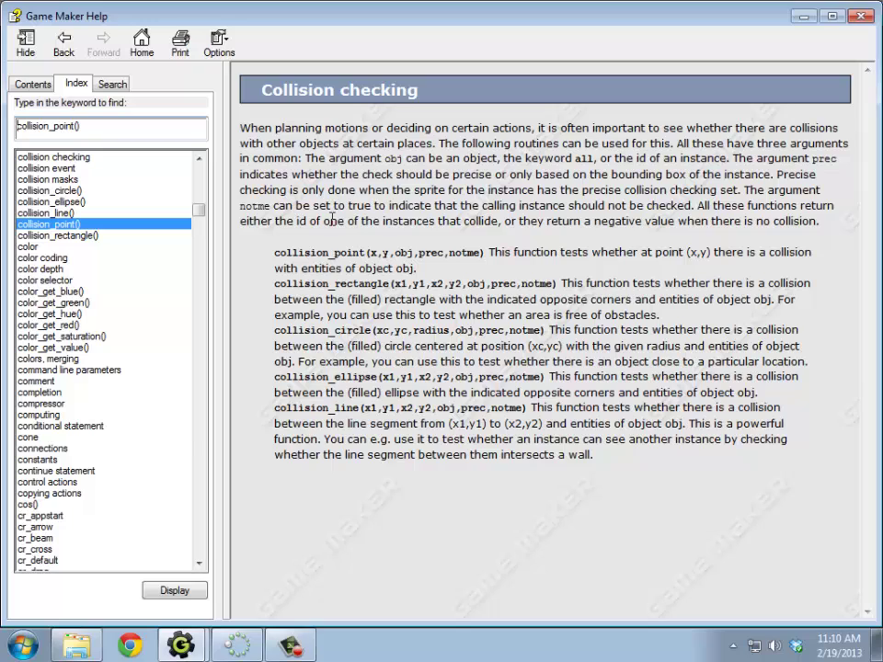
{"action": "type", "text": "point"}
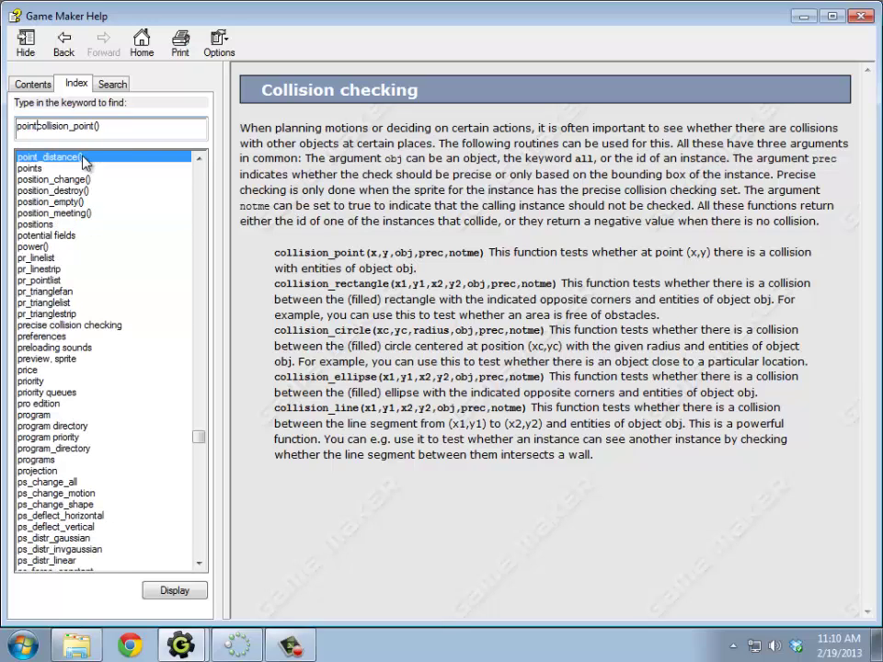
{"action": "key", "text": "shift+End"}
{"action": "key", "text": "Delete"}
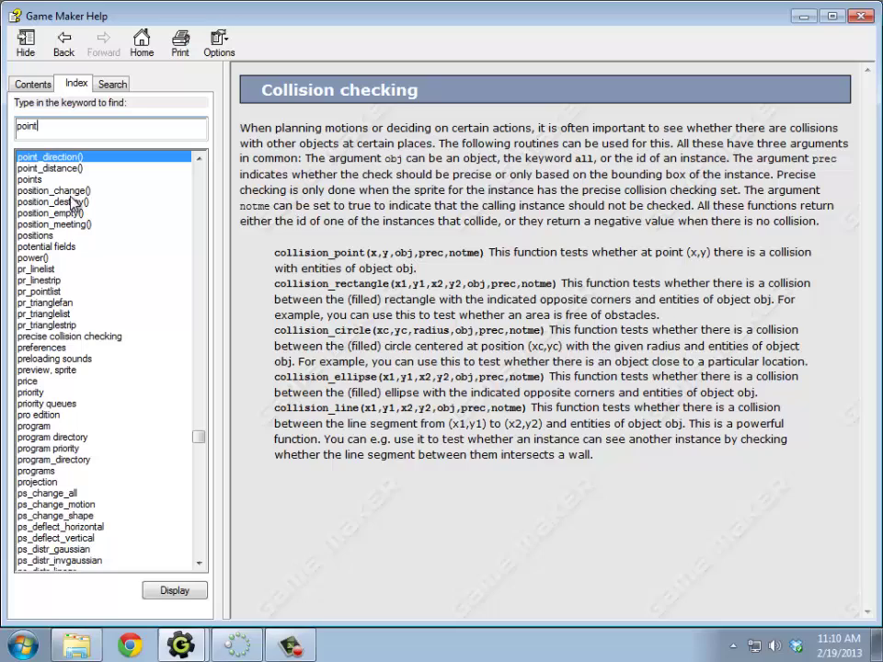
{"action": "double_click", "coordinate": [55, 201]}
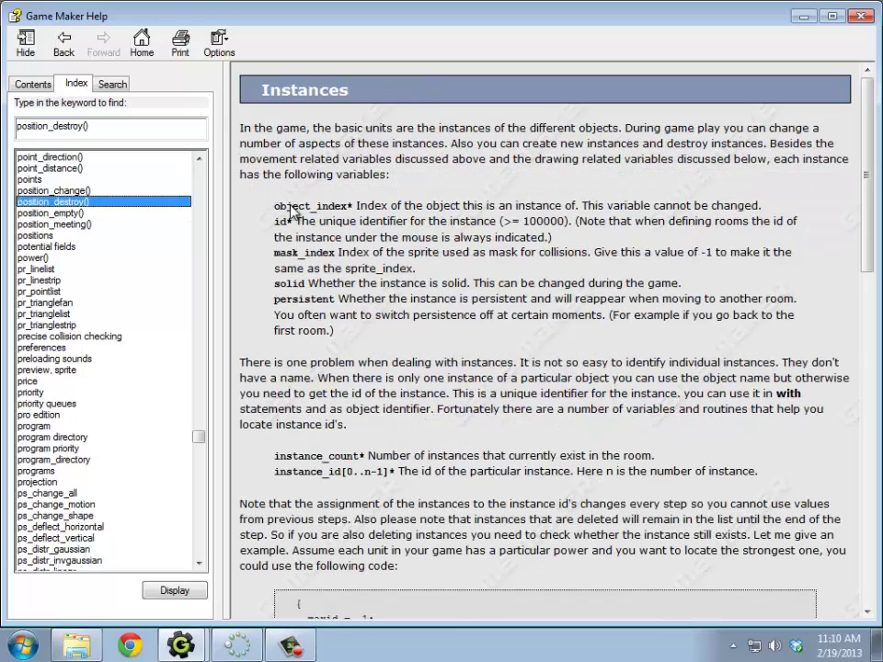
Step: Scroll to the instance creation/destruction functions and read the position_destroy description
{"action": "scroll", "coordinate": [423, 232], "scroll_direction": "down", "scroll_amount": 10}
{"action": "scroll", "coordinate": [422, 233], "scroll_direction": "down", "scroll_amount": 5}
{"action": "scroll", "coordinate": [423, 233], "scroll_direction": "down", "scroll_amount": 3}
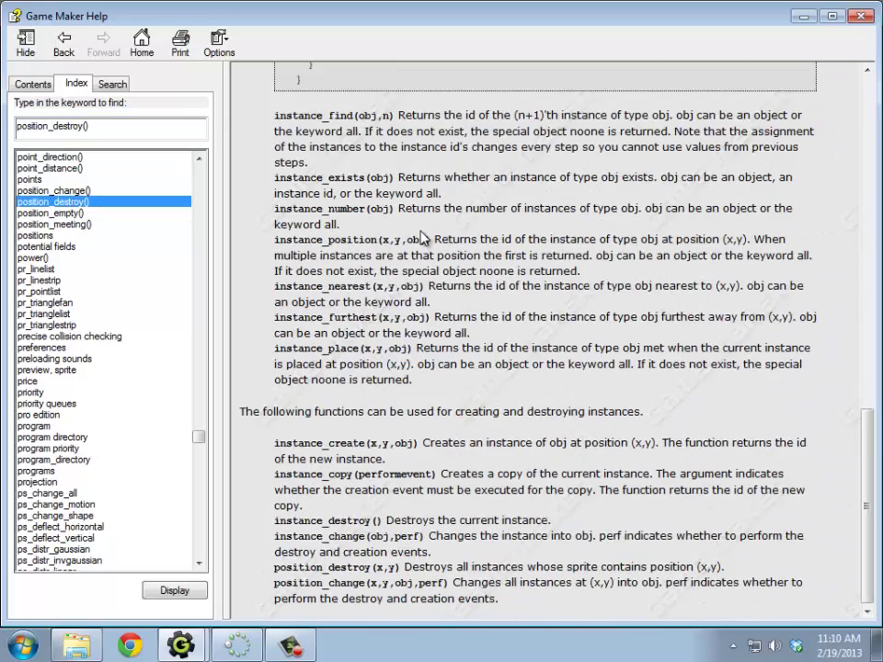
{"action": "scroll", "coordinate": [423, 322], "scroll_direction": "up", "scroll_amount": 5}
{"action": "scroll", "coordinate": [422, 322], "scroll_direction": "up", "scroll_amount": 6}
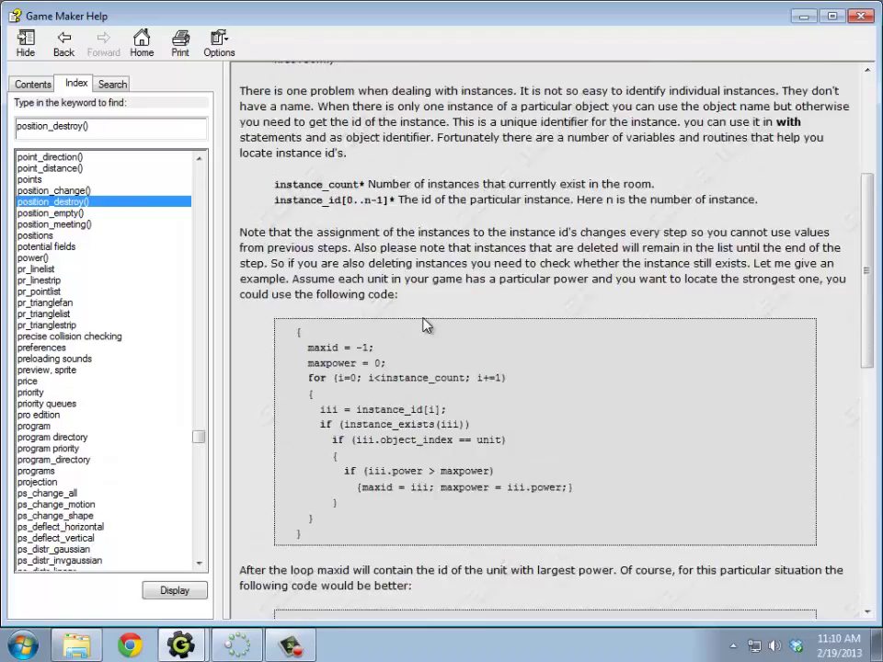
{"action": "scroll", "coordinate": [422, 322], "scroll_direction": "up", "scroll_amount": 4}
{"action": "scroll", "coordinate": [422, 322], "scroll_direction": "up", "scroll_amount": 4}
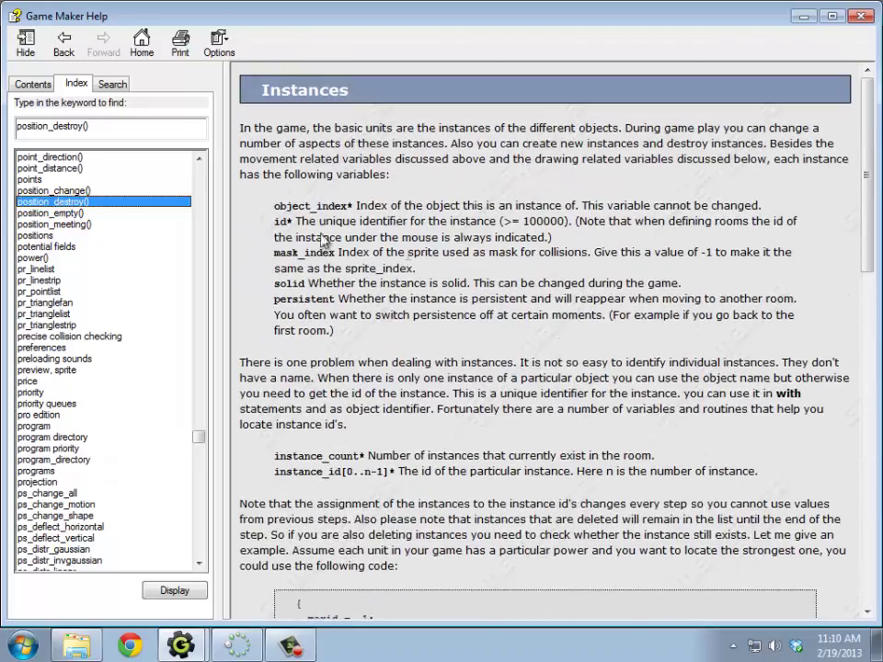
{"action": "double_click", "coordinate": [396, 231]}
{"action": "scroll", "coordinate": [405, 266], "scroll_direction": "down", "scroll_amount": 3}
{"action": "scroll", "coordinate": [405, 266], "scroll_direction": "down", "scroll_amount": 10}
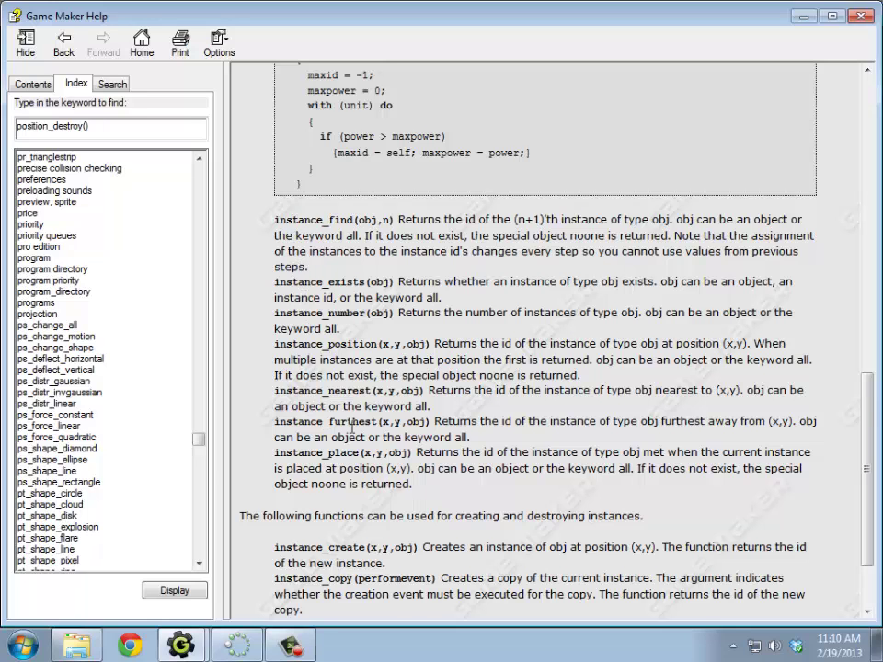
{"action": "scroll", "coordinate": [267, 331], "scroll_direction": "down", "scroll_amount": 2}
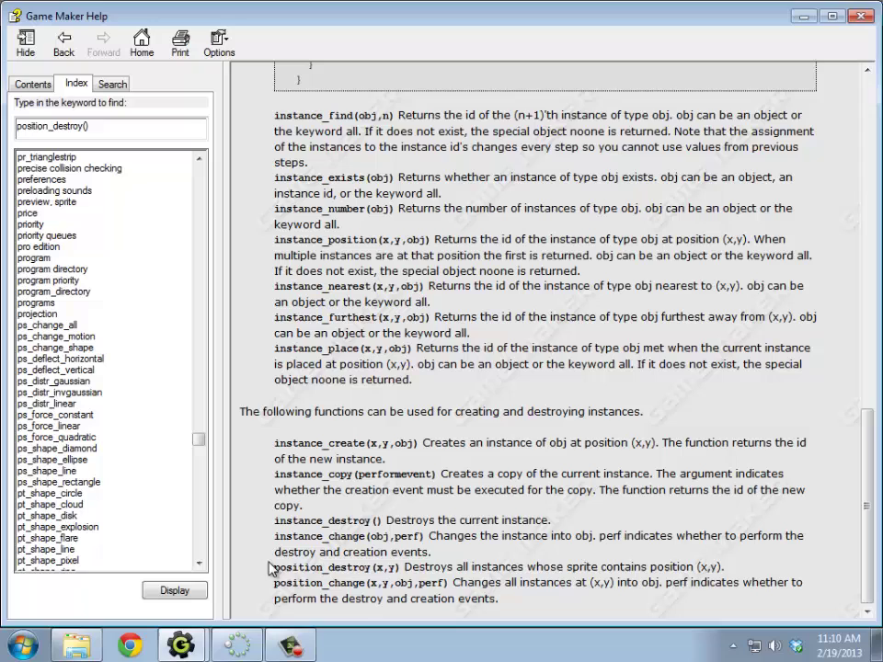
{"action": "left_click_drag", "start_coordinate": [273, 568], "coordinate": [687, 559]}
{"action": "triple_click", "coordinate": [733, 564]}
{"action": "left_click", "coordinate": [742, 570]}
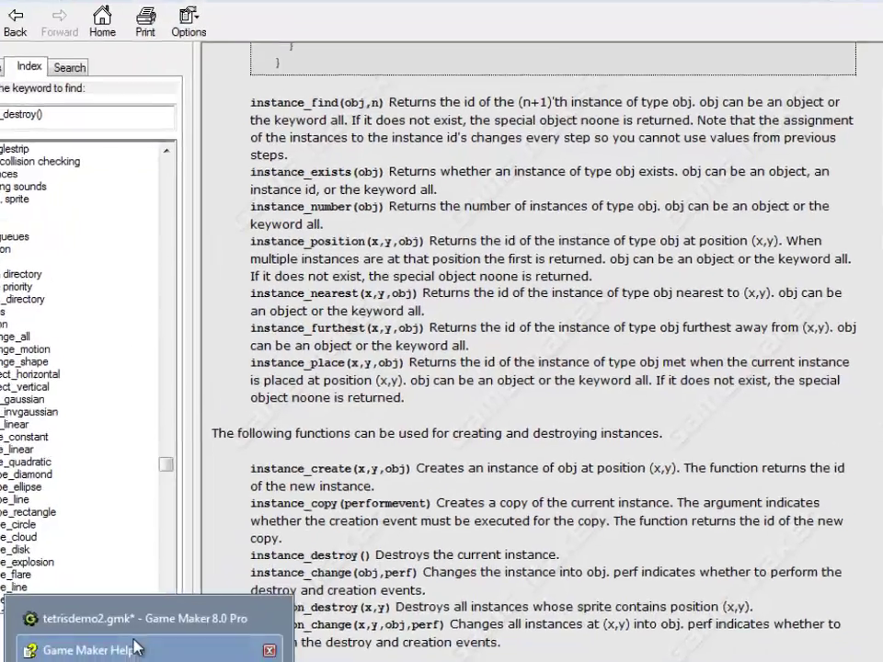
Step: Start a with(collision_point(myx,myy,solid_o,false,true)) { block inside the myx loop
{"action": "left_click", "coordinate": [101, 654]}
{"action": "type", "text": "w"}
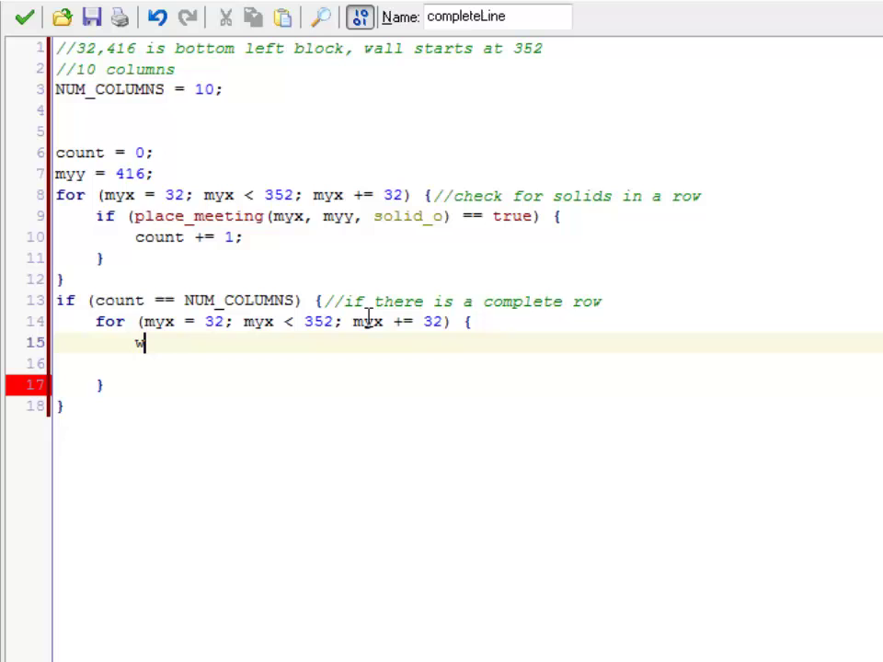
{"action": "type", "text": "ith(collisio"}
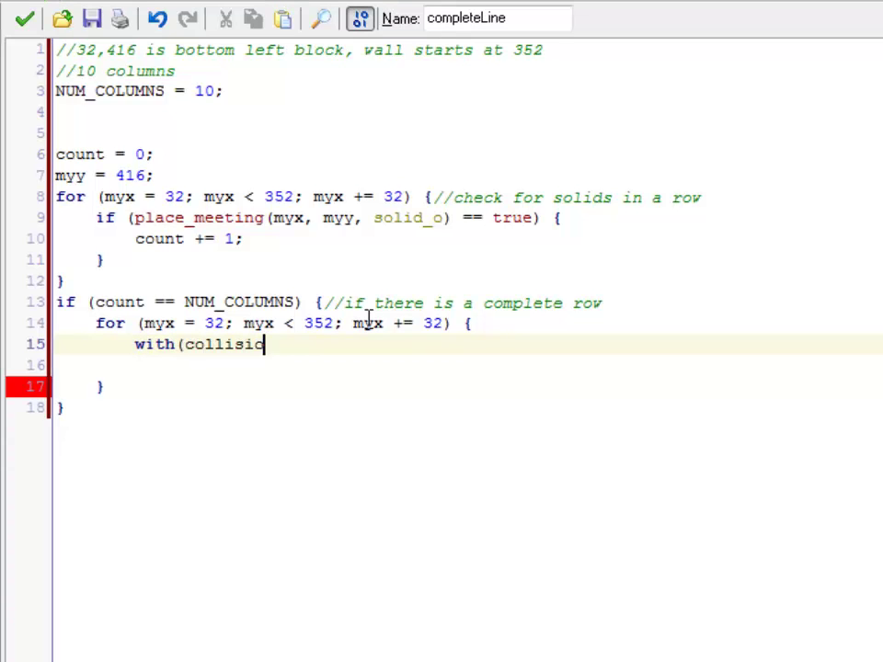
{"action": "type", "text": "n_point"}
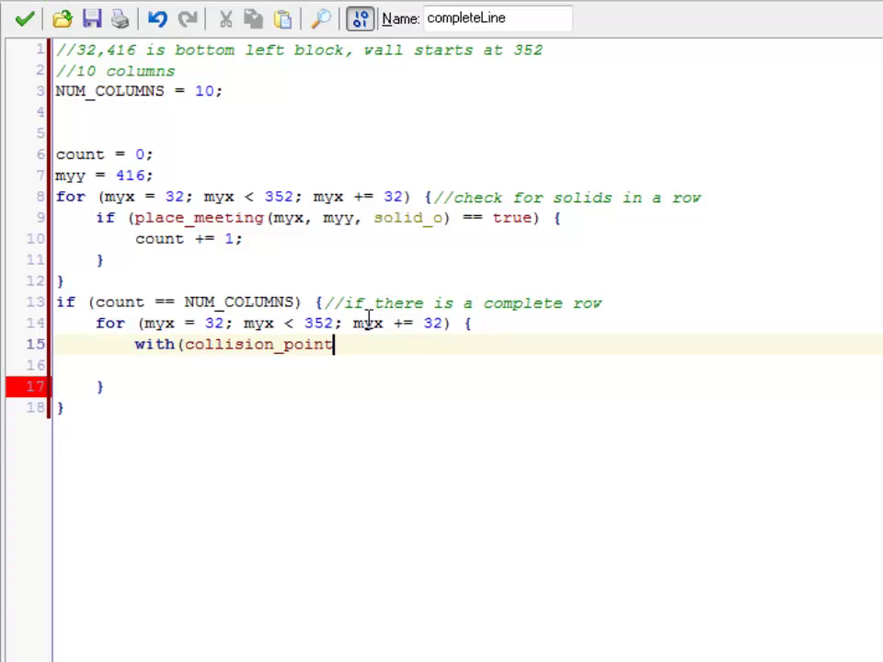
{"action": "type", "text": "("}
{"action": "type", "text": "myx,"}
{"action": "type", "text": "myy"}
{"action": "type", "text": ",solid_o"}
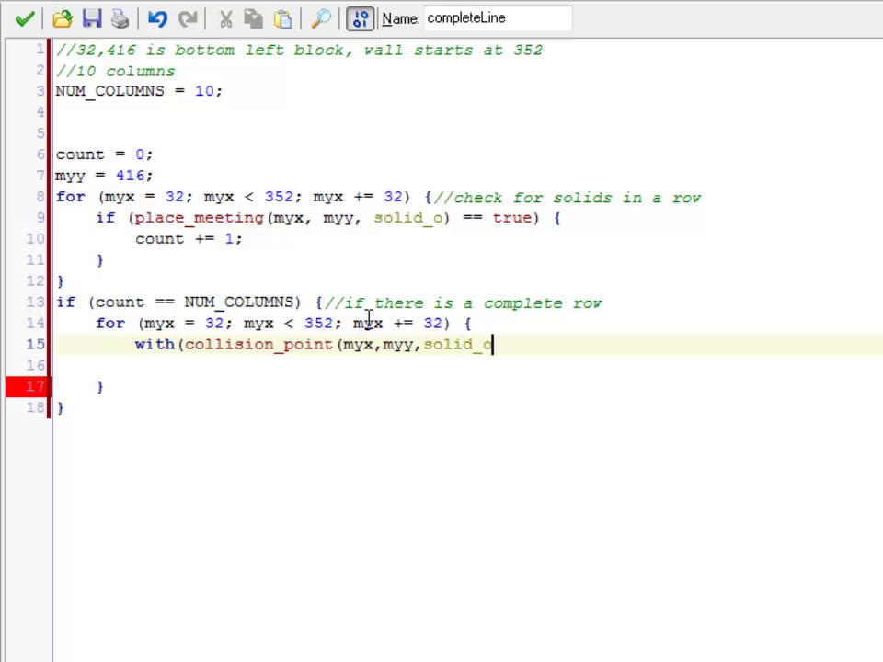
{"action": "type", "text": ","}
{"action": "type", "text": "t"}
{"action": "type", "text": "rue"}
{"action": "key", "text": "BackSpace"}
{"action": "key", "text": "BackSpace"}
{"action": "key", "text": "BackSpace"}
{"action": "key", "text": "BackSpace"}
{"action": "type", "text": "false"}
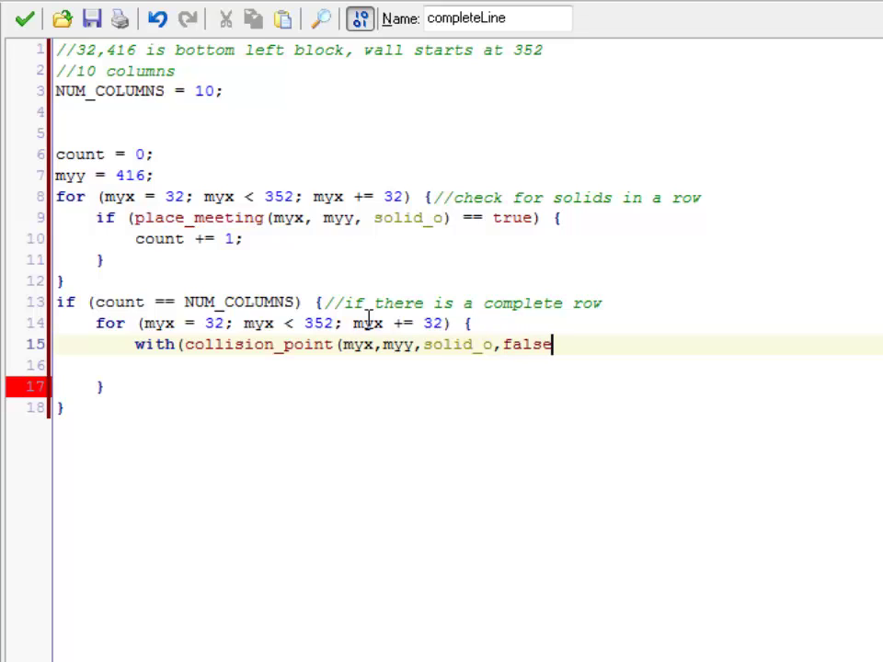
{"action": "type", "text": ",true))"}
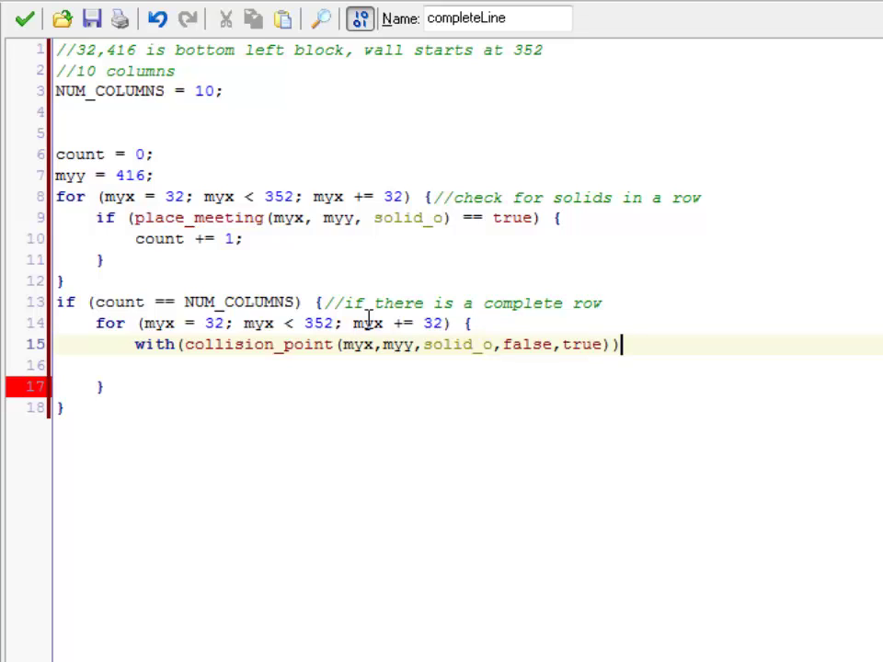
{"action": "type", "text": " {"}
Step: Close the with block and put instance_destroy(); inside it
{"action": "key", "text": "Return"}
{"action": "key", "text": "Return"}
{"action": "type", "text": "}"}
{"action": "key", "text": "Up"}
{"action": "key", "text": "Tab"}
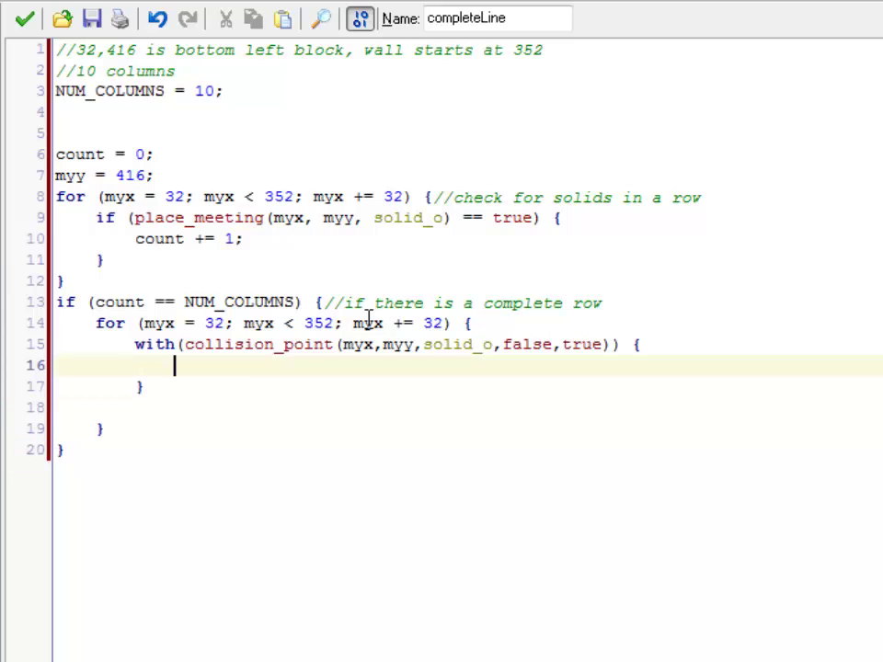
{"action": "type", "text": "instance_de"}
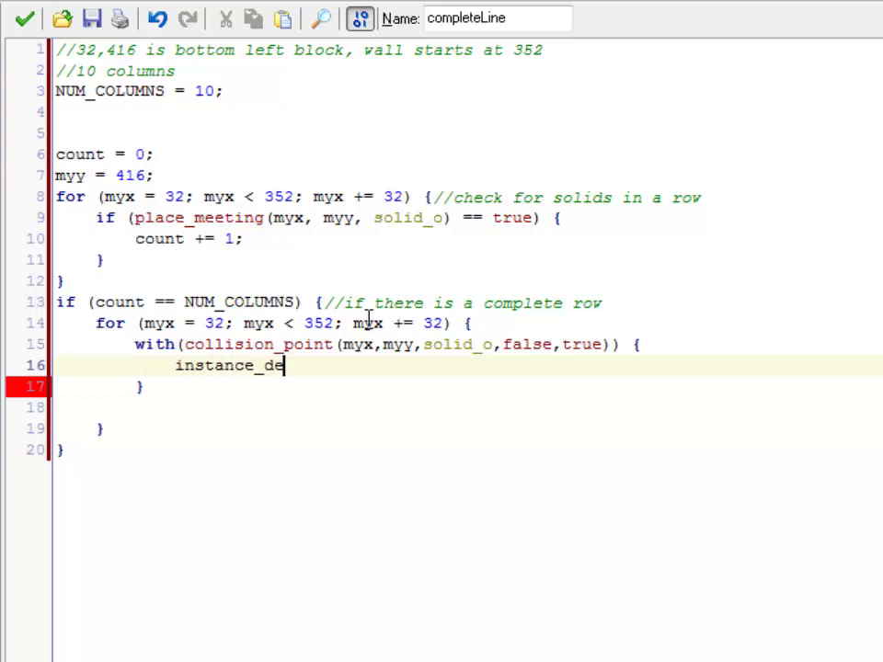
{"action": "type", "text": "stroy();"}
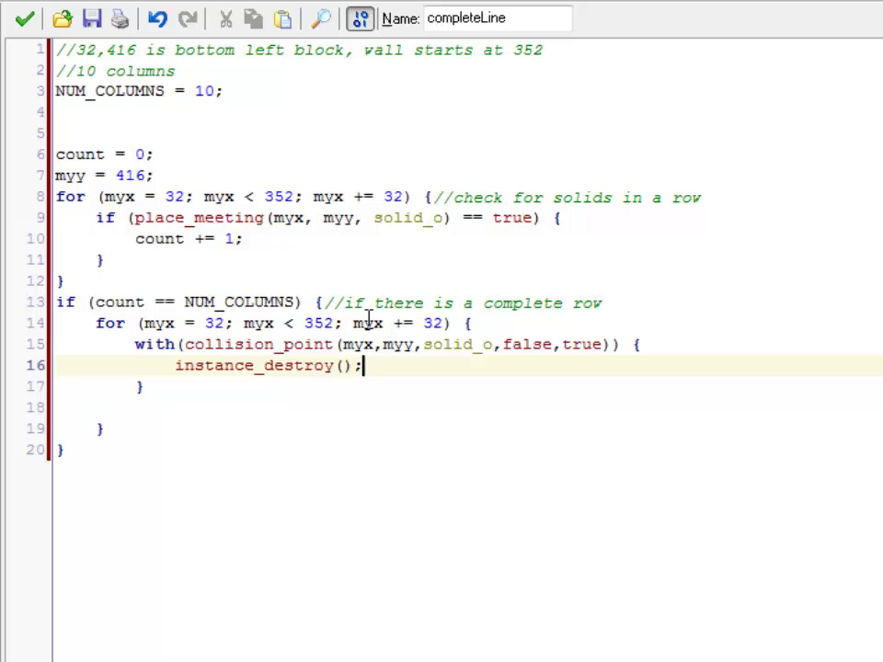
{"action": "key", "text": "Down"}
{"action": "key", "text": "Down"}
{"action": "key", "text": "Down"}
Step: Delete the extra blank line and review the loop's myx variable, start 32 and step 32
{"action": "key", "text": "Up"}
{"action": "key", "text": "BackSpace"}
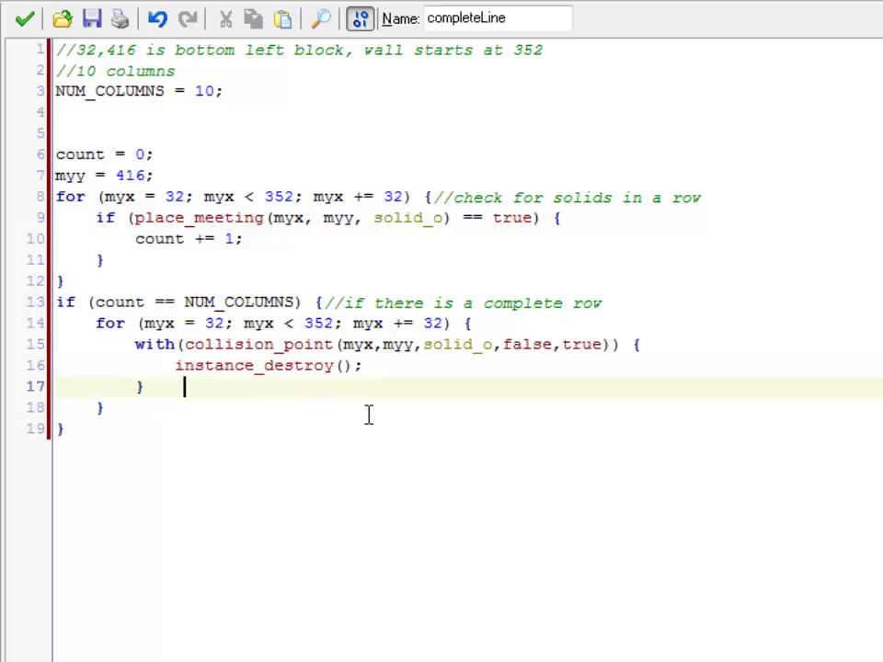
{"action": "left_click_drag", "start_coordinate": [115, 322], "coordinate": [503, 320]}
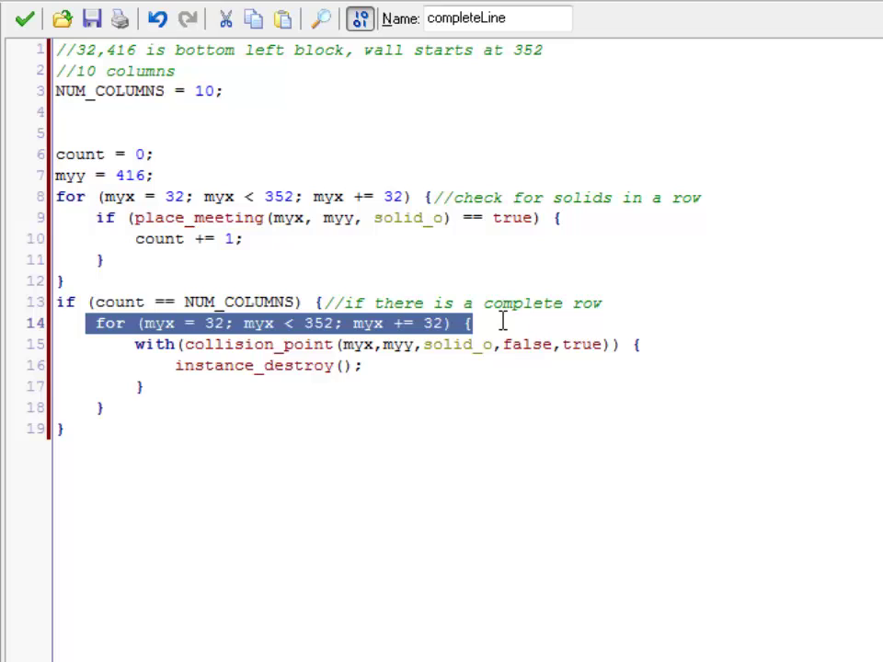
{"action": "left_click", "coordinate": [503, 321]}
{"action": "double_click", "coordinate": [262, 324]}
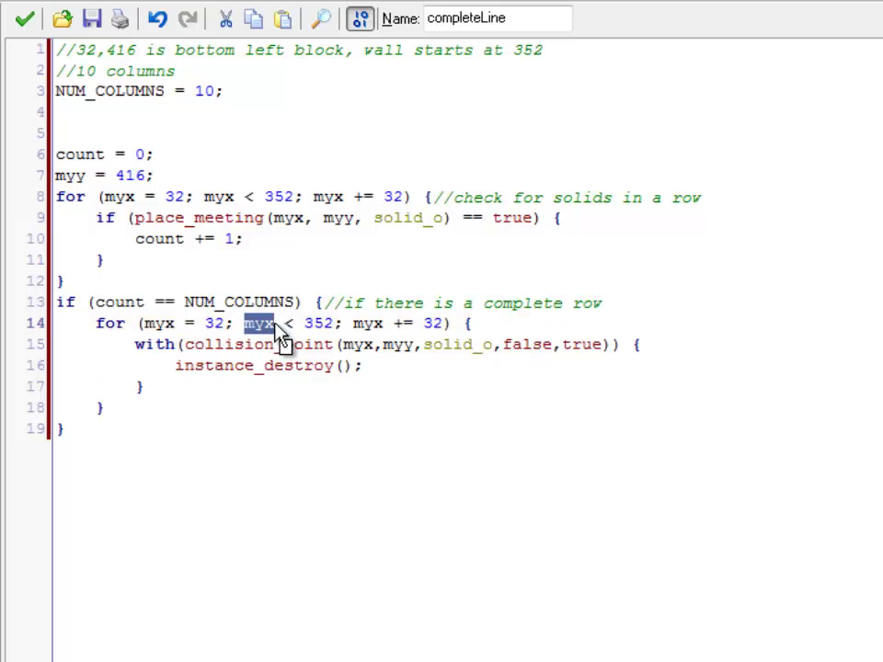
{"action": "double_click", "coordinate": [215, 323]}
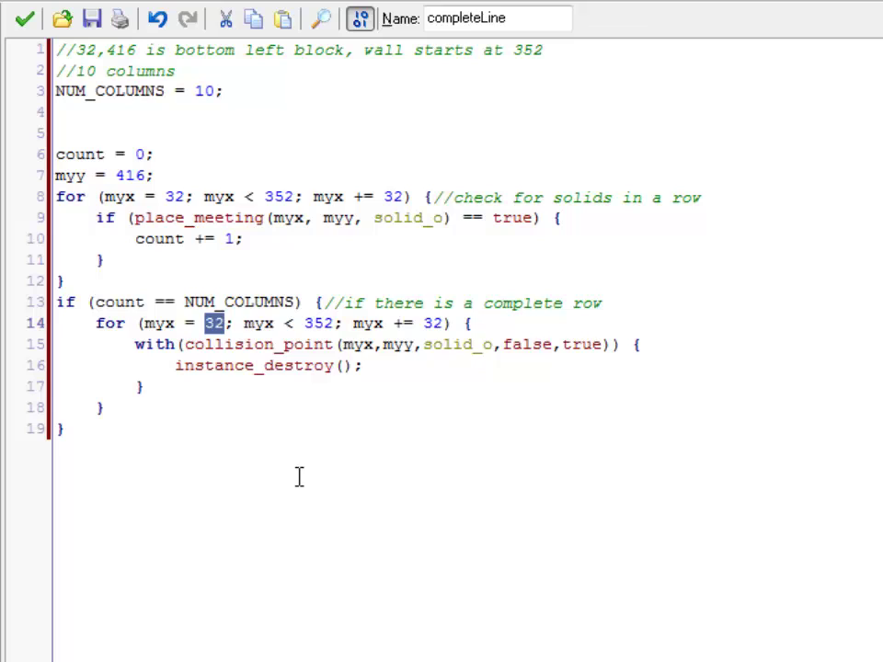
{"action": "double_click", "coordinate": [434, 323]}
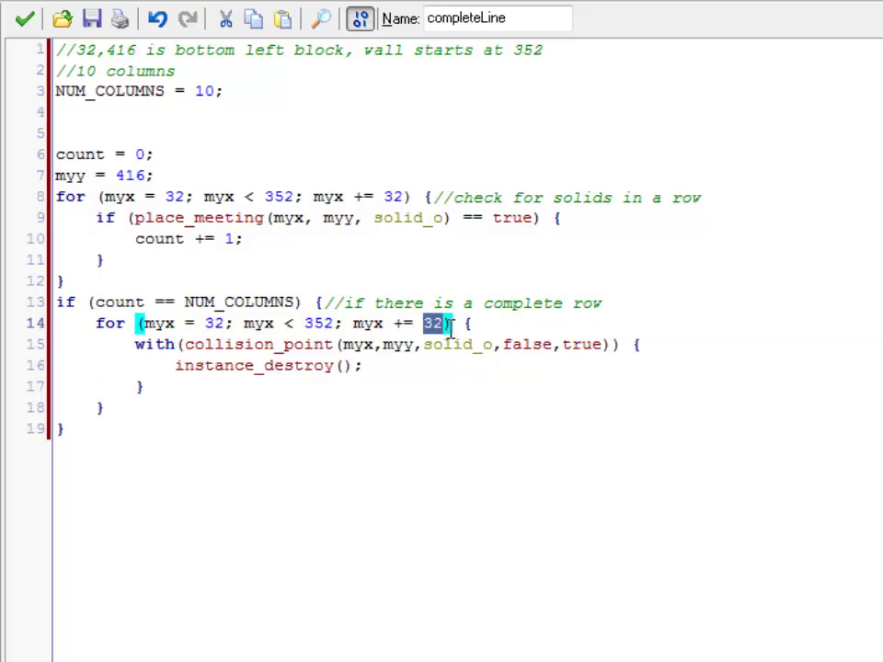
{"action": "left_click", "coordinate": [451, 324]}
Step: Review the collision_point arguments (myx, myy, solid_o, false) and the instance_destroy call
{"action": "mouse_move", "coordinate": [183, 344]}
{"action": "left_mouse_down"}
{"action": "mouse_move", "coordinate": [359, 329]}
{"action": "mouse_move", "coordinate": [617, 349]}
{"action": "left_mouse_up"}
{"action": "left_click", "coordinate": [433, 344]}
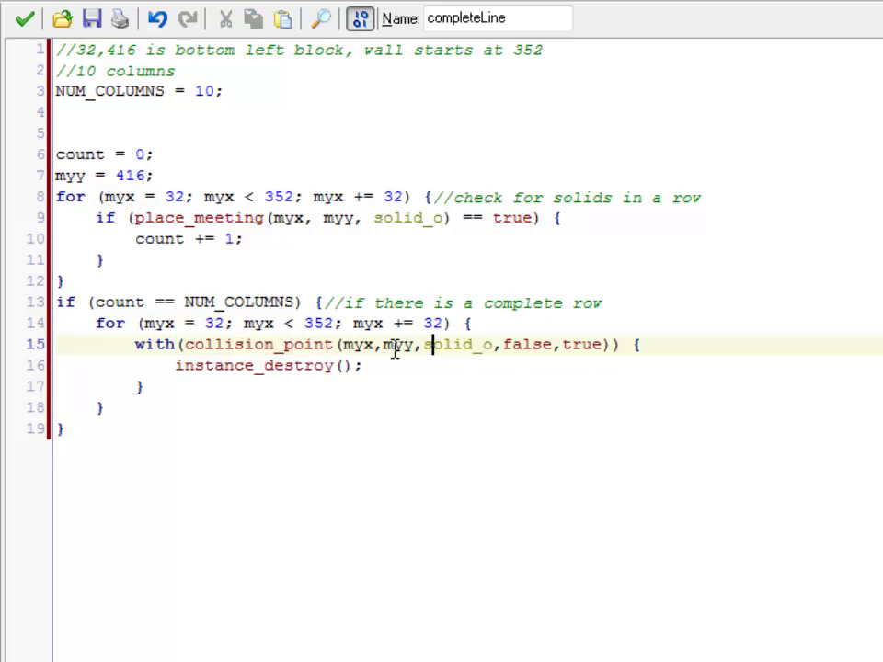
{"action": "left_click", "coordinate": [543, 344]}
{"action": "left_click", "coordinate": [342, 344]}
{"action": "left_click_drag", "start_coordinate": [342, 344], "coordinate": [416, 346]}
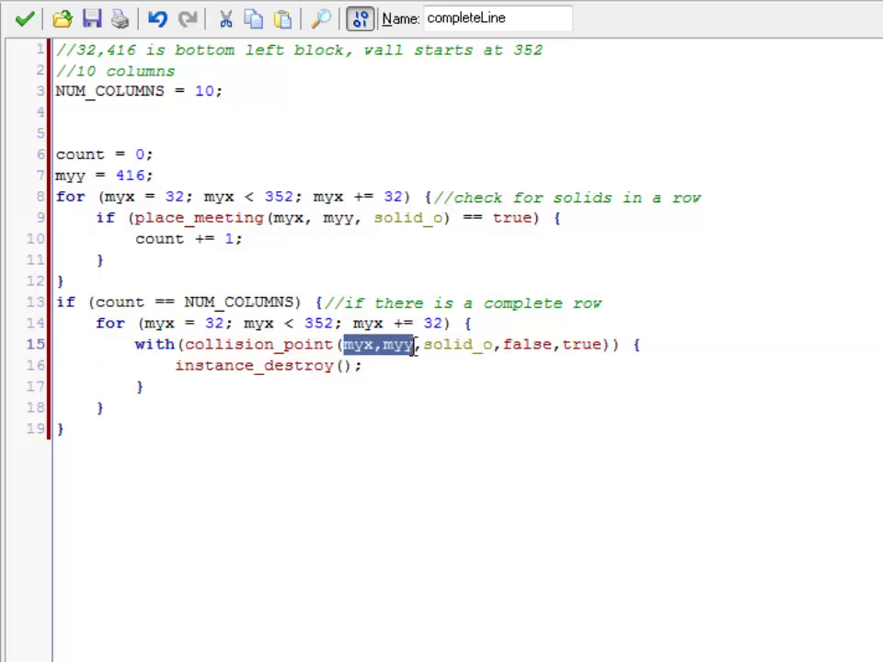
{"action": "left_click", "coordinate": [149, 344]}
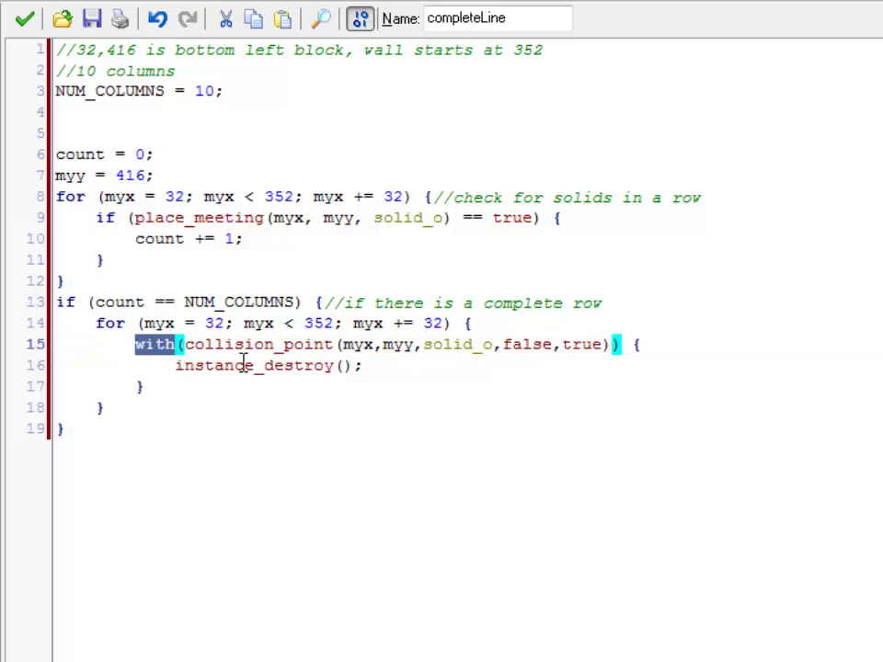
{"action": "double_click", "coordinate": [265, 344]}
{"action": "double_click", "coordinate": [289, 365]}
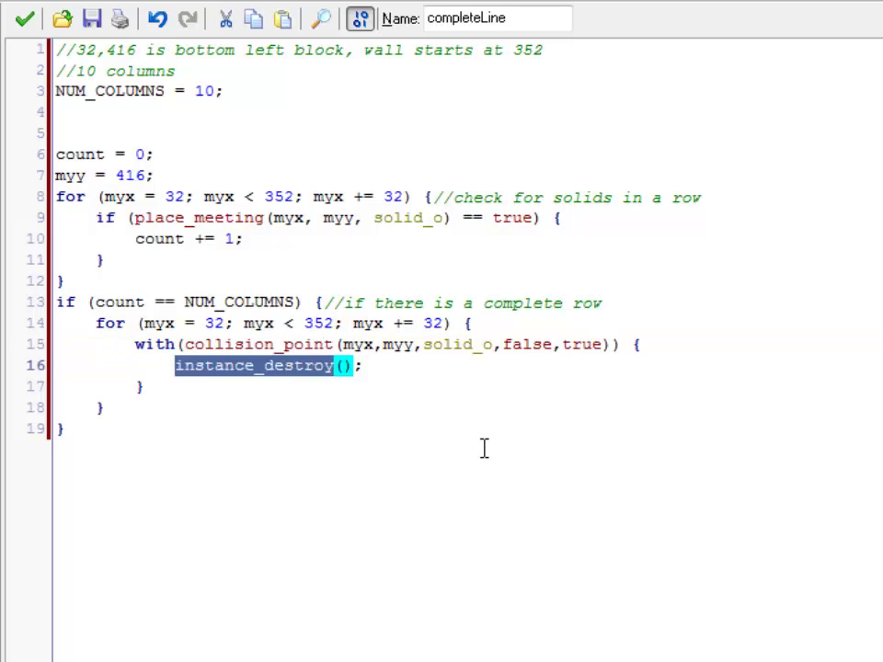
Step: Append the comment '//go through that row, and delete it.' to the second loop line
{"action": "key", "text": "Down"}
{"action": "key", "text": "Down"}
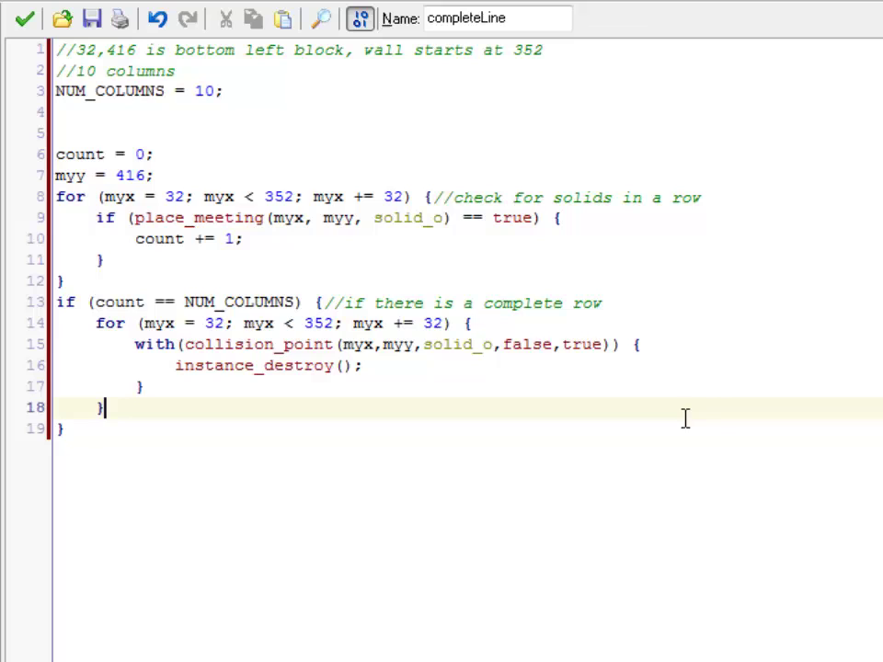
{"action": "key", "text": "Up"}
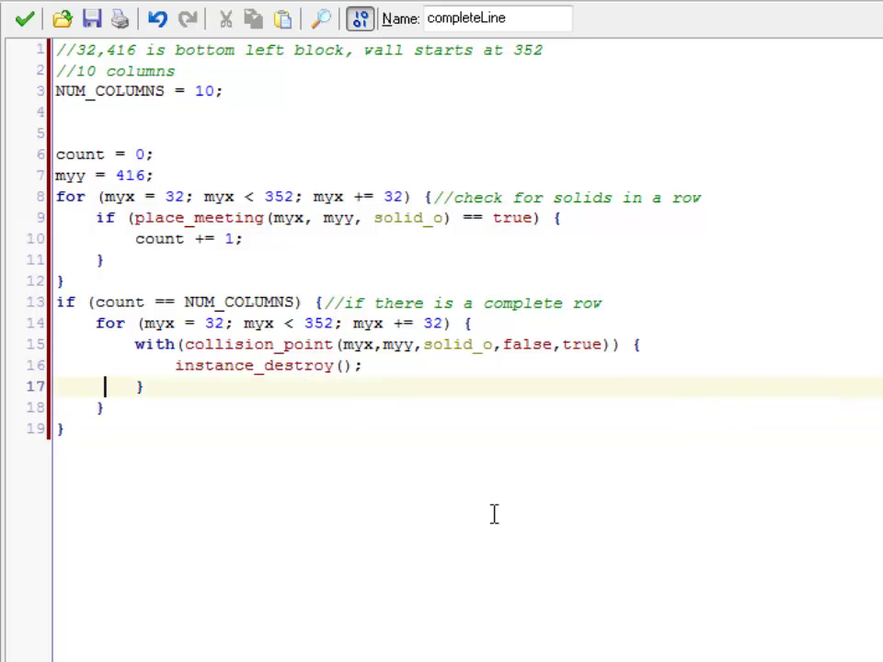
{"action": "key", "text": "Up"}
{"action": "key", "text": "Up"}
{"action": "key", "text": "Up"}
{"action": "key", "text": "End"}
{"action": "type", "text": "//"}
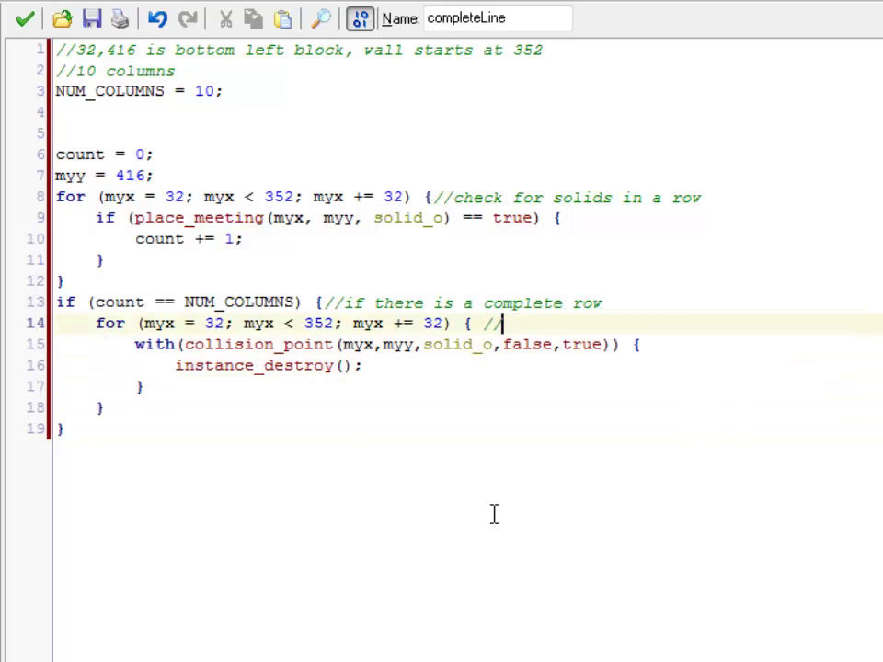
{"action": "key", "text": "BackSpace"}
{"action": "key", "text": "BackSpace"}
{"action": "key", "text": "BackSpace"}
{"action": "type", "text": "//"}
{"action": "type", "text": "go through that r"}
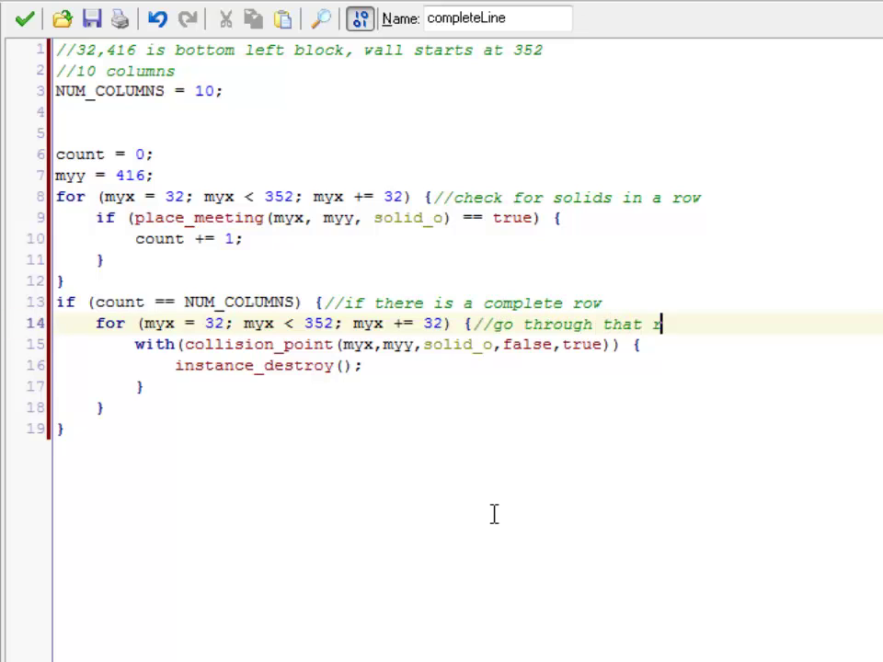
{"action": "type", "text": "ow, and delete it."}
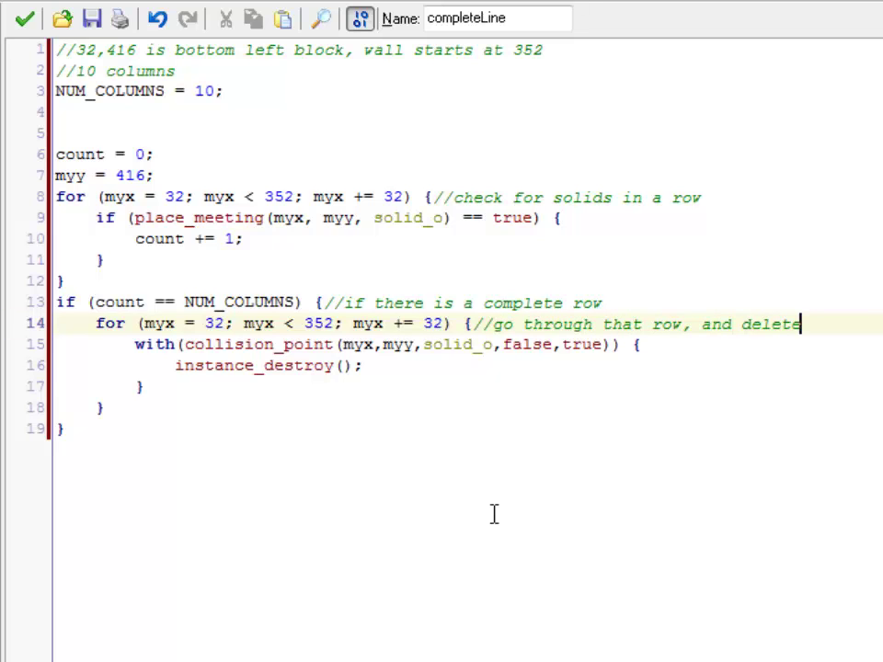